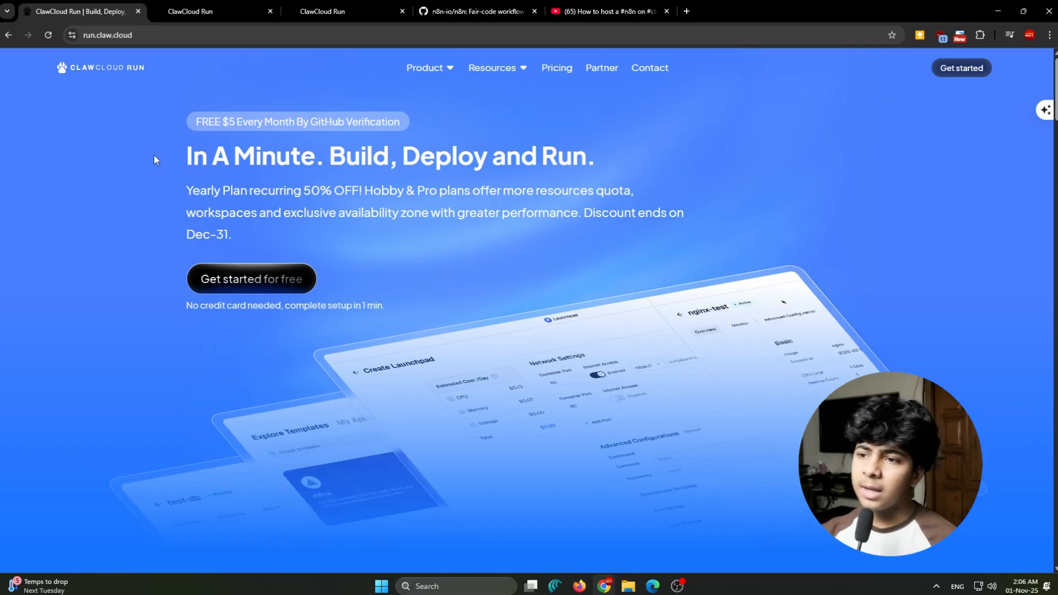
mouse_move(193, 157)
mouse_down()
mouse_move(633, 158)
mouse_move(190, 160)
mouse_up()
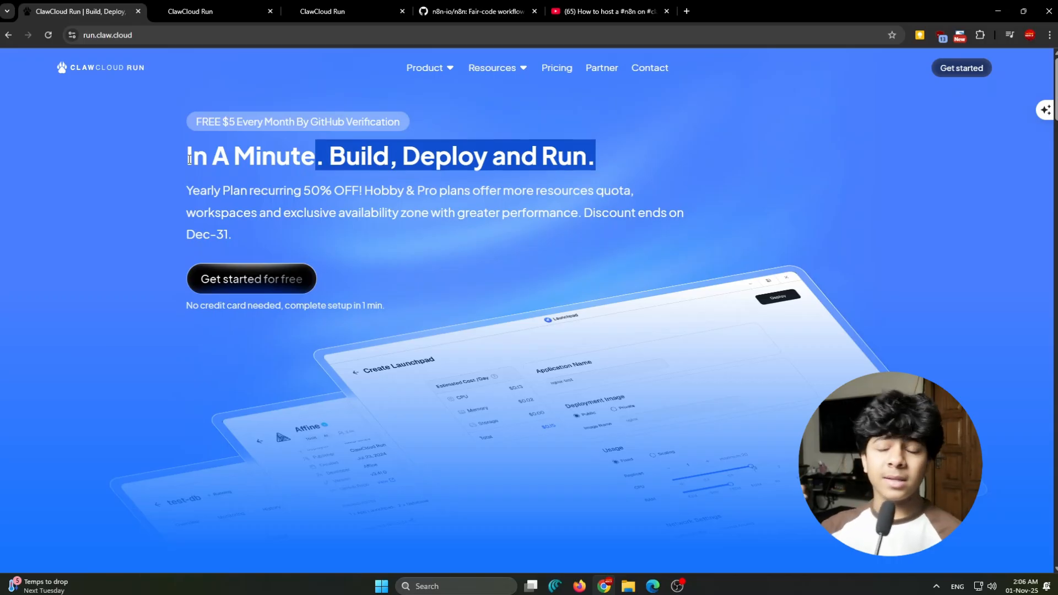
click(138, 100)
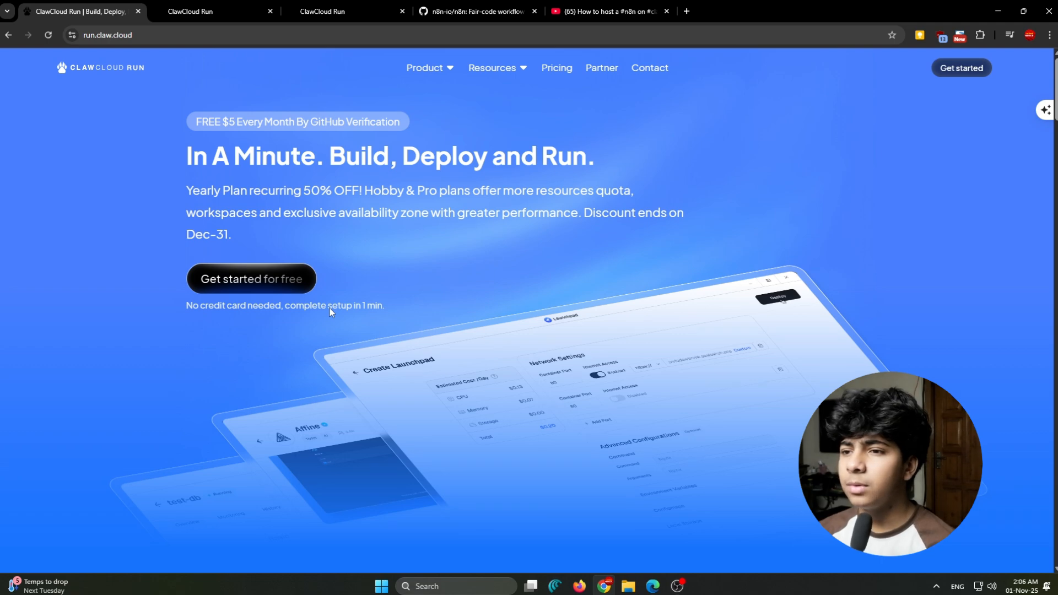
drag(186, 154, 602, 166)
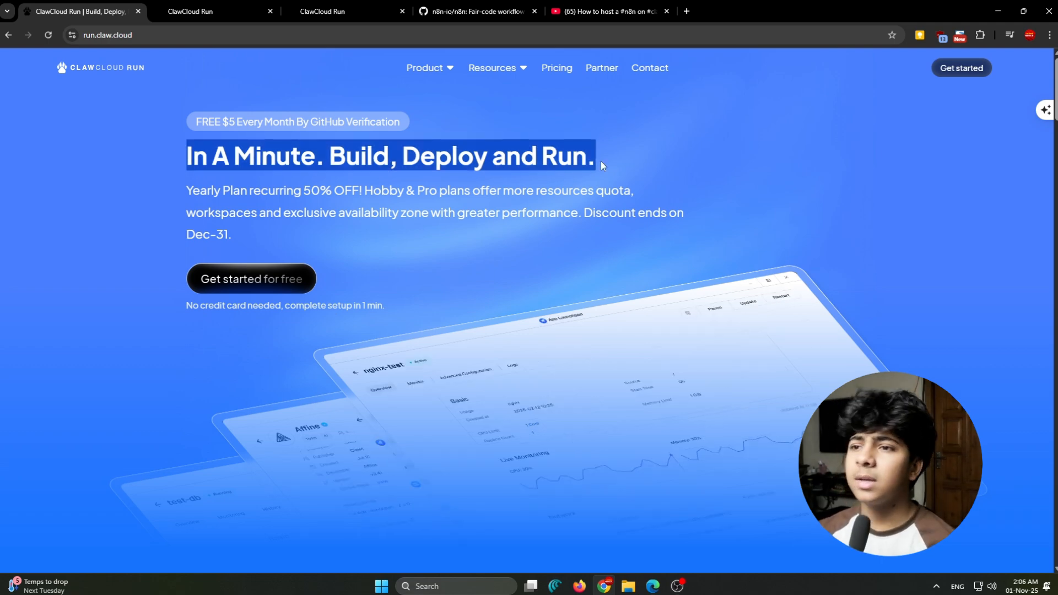
click(205, 123)
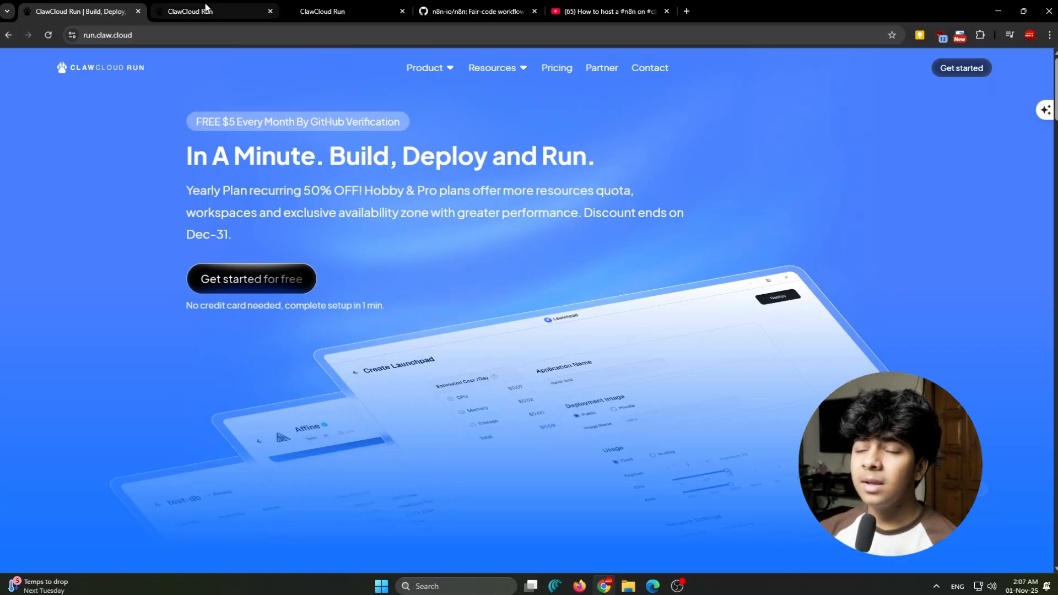
- Switch to the workspace creation page, keep US East as the region and enter n8n as the workspace name
click(204, 9)
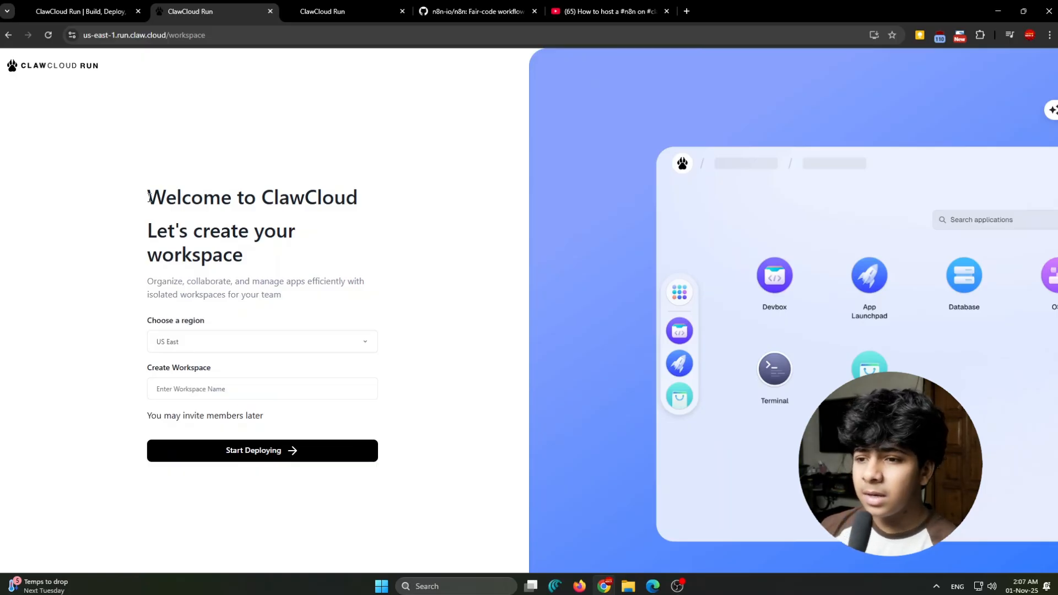
click(177, 341)
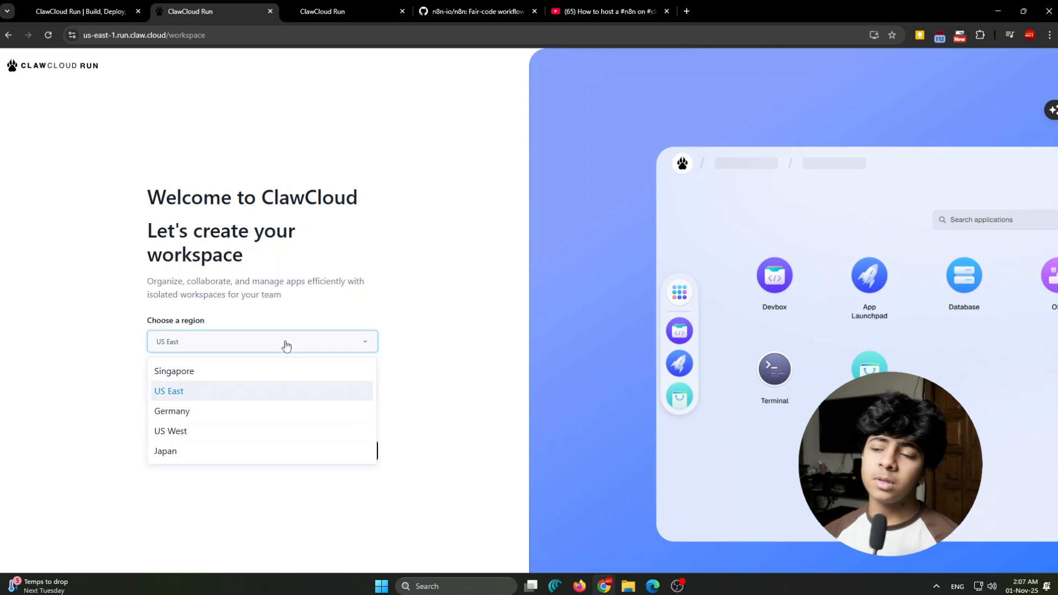
drag(142, 271, 290, 294)
click(290, 294)
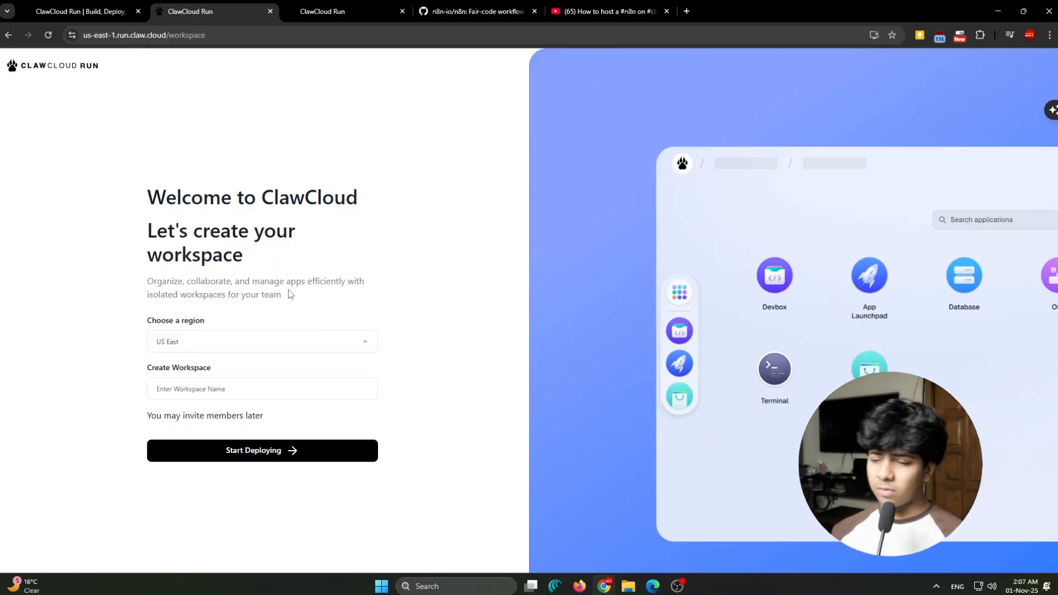
click(169, 379)
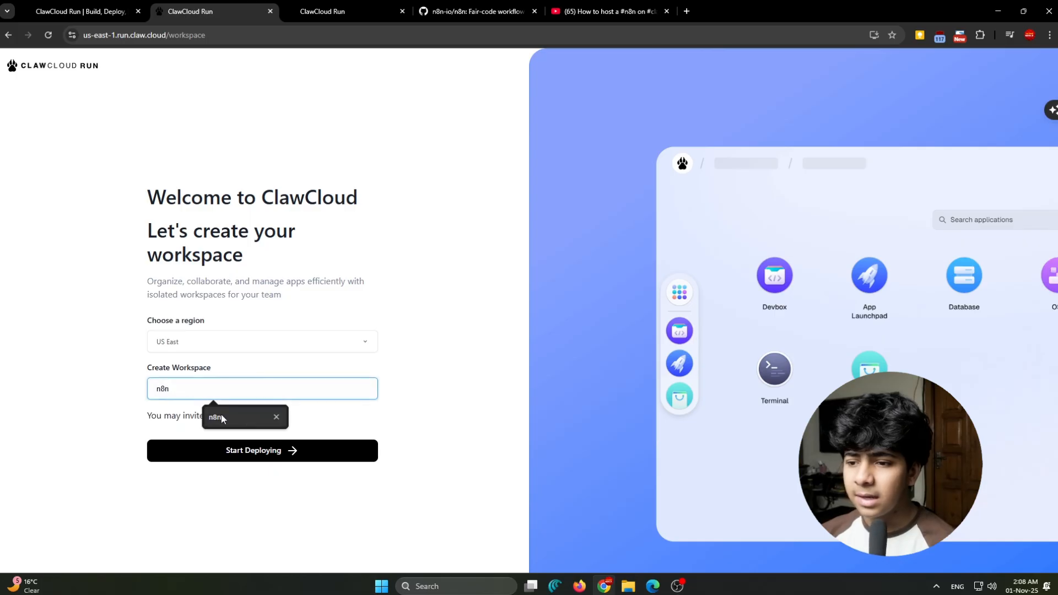
click(227, 410)
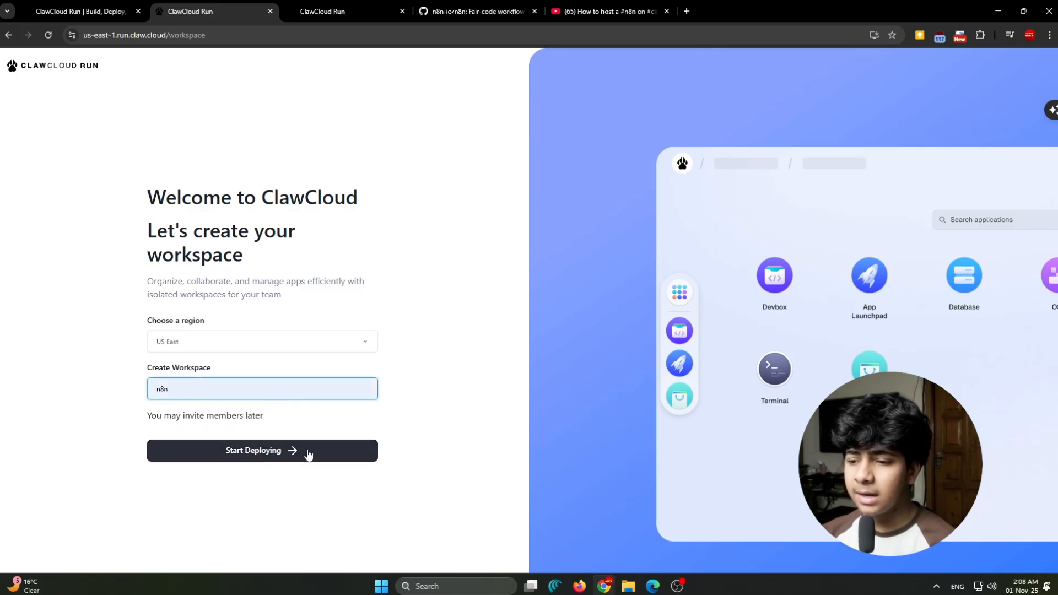
- Switch to the n8n workspace dashboard and check the connected accounts in the account settings, then close the Account Center
click(321, 8)
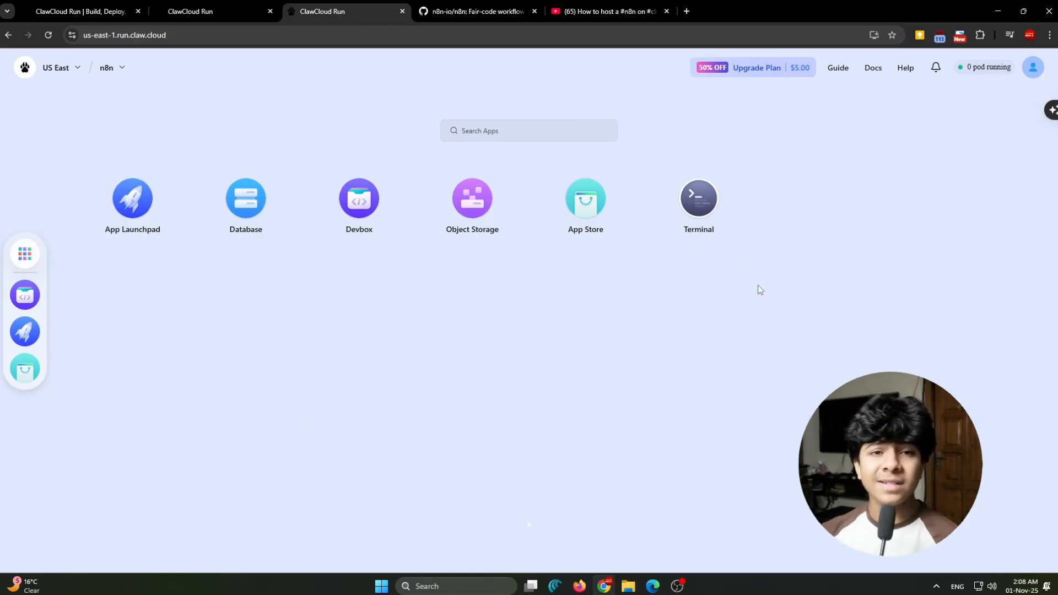
click(1033, 70)
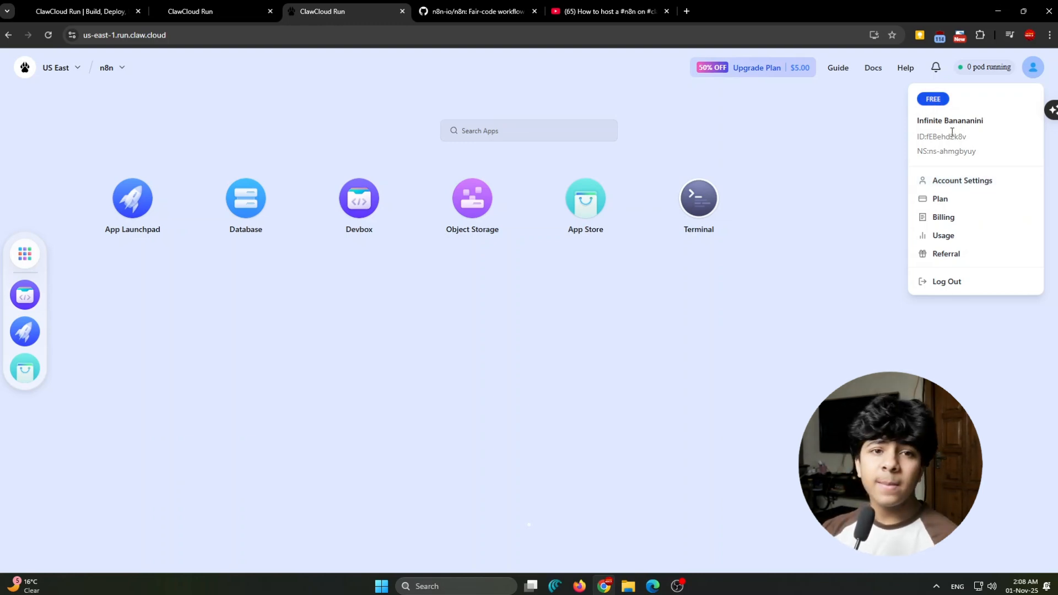
click(964, 183)
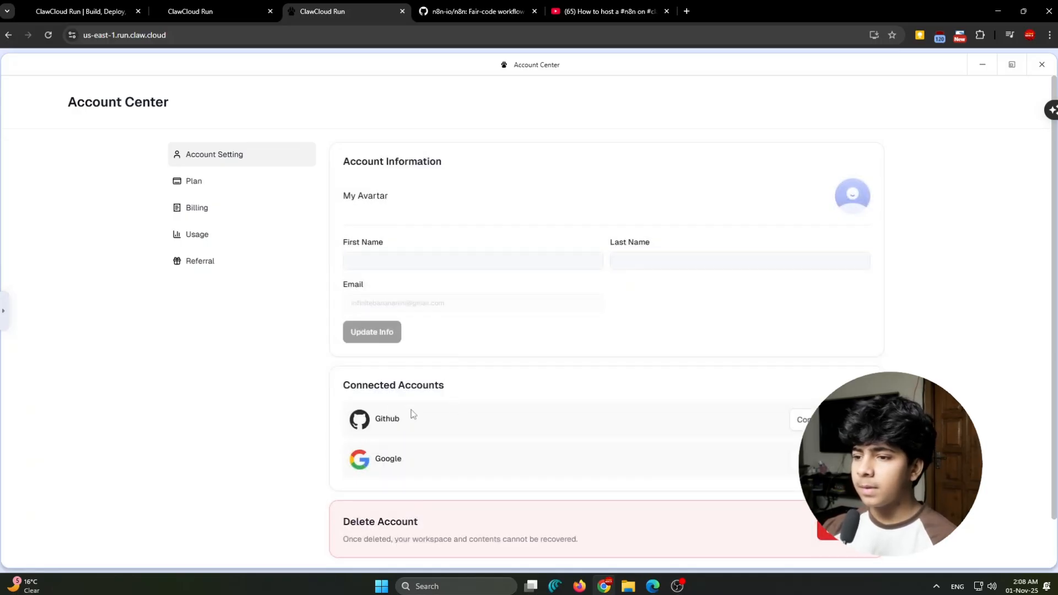
drag(351, 388, 552, 389)
click(472, 406)
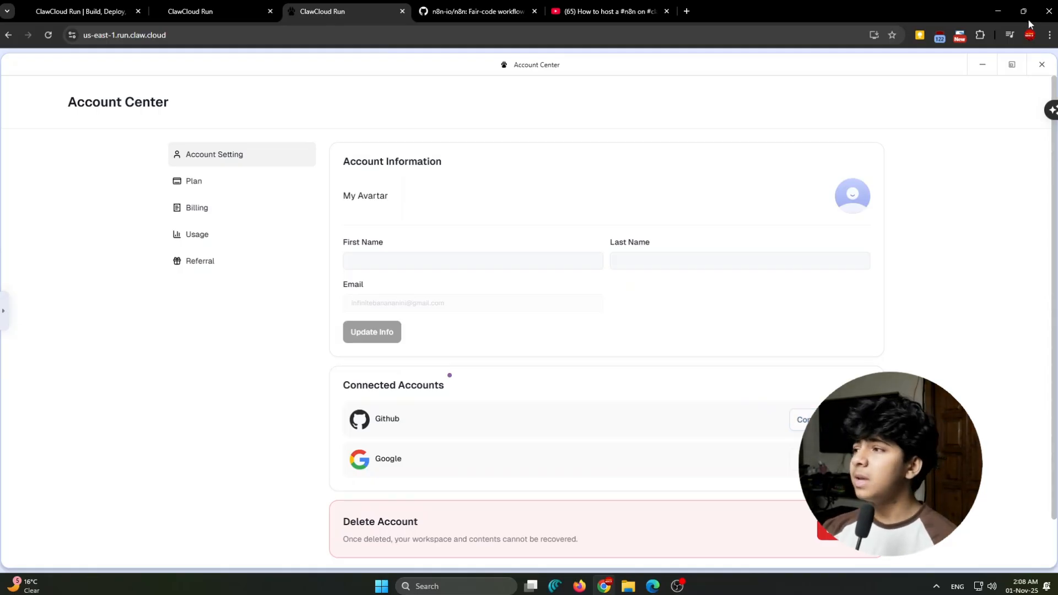
click(1031, 70)
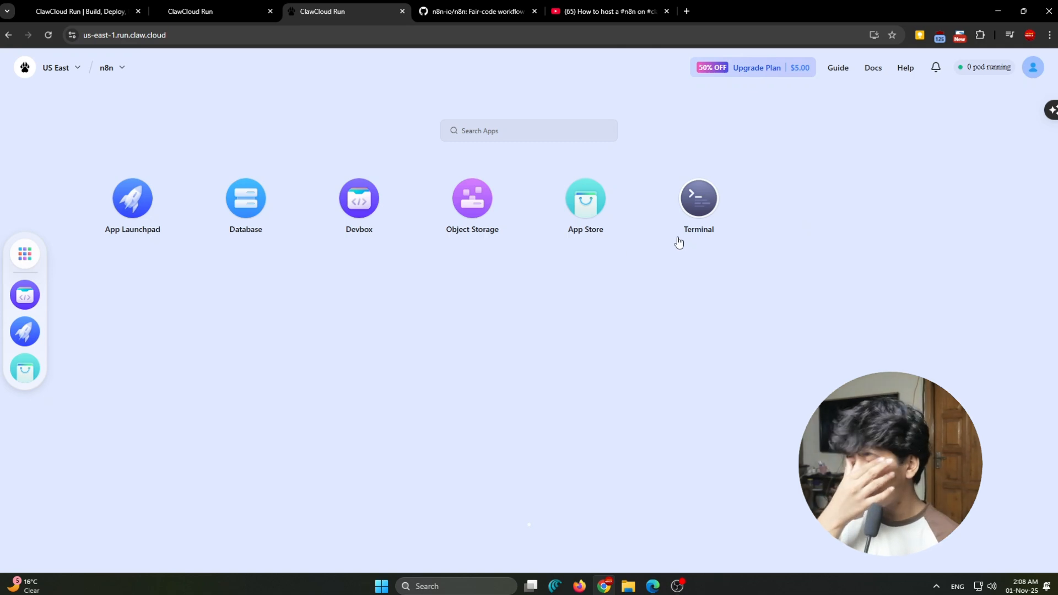
- Check the available and gifted credits of the free plan on the workspace dashboard
click(790, 65)
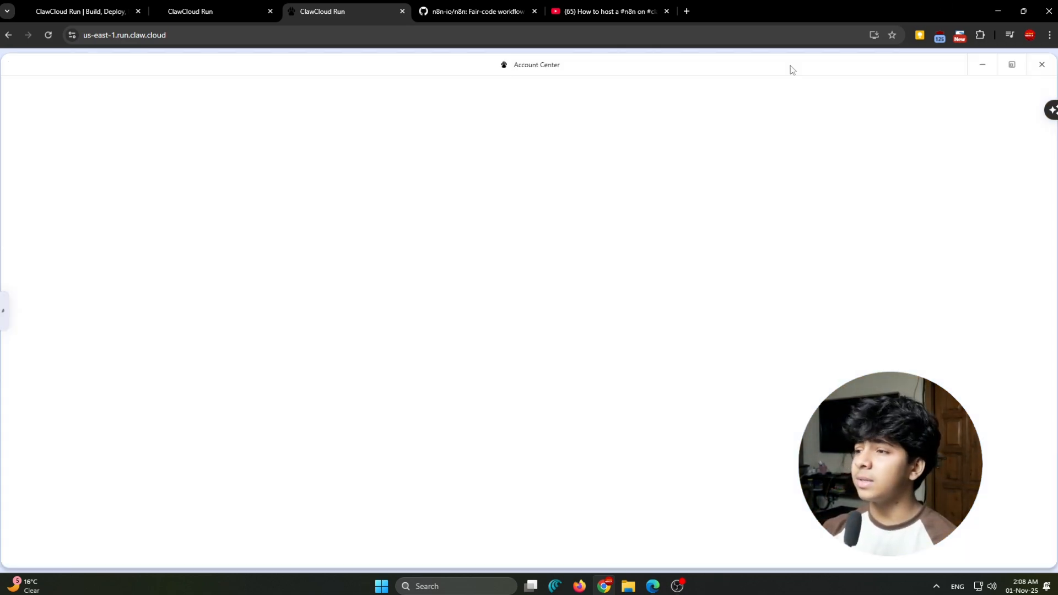
click(1042, 64)
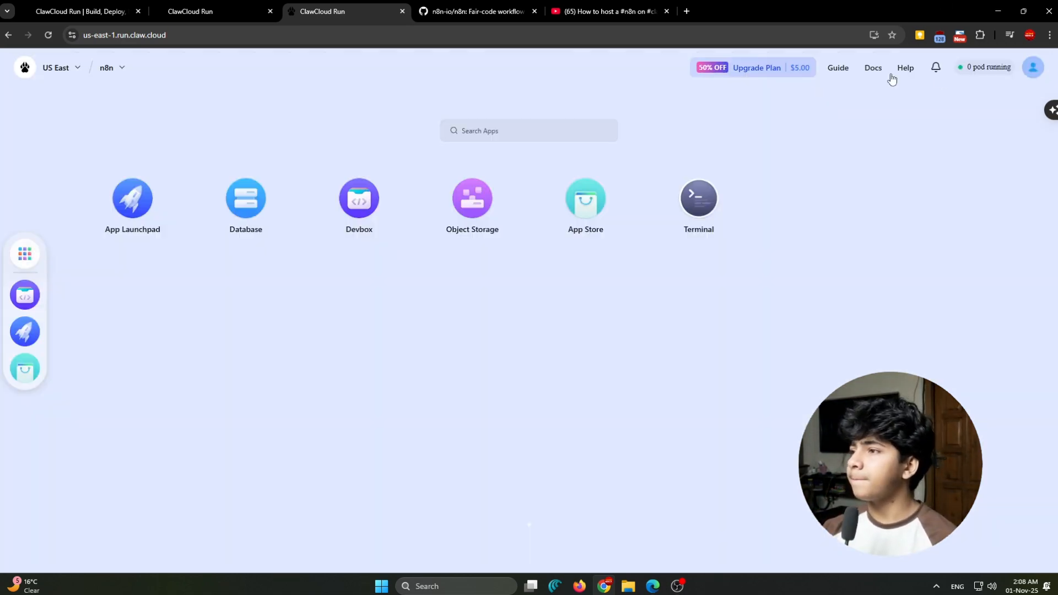
mouse_move(790, 71)
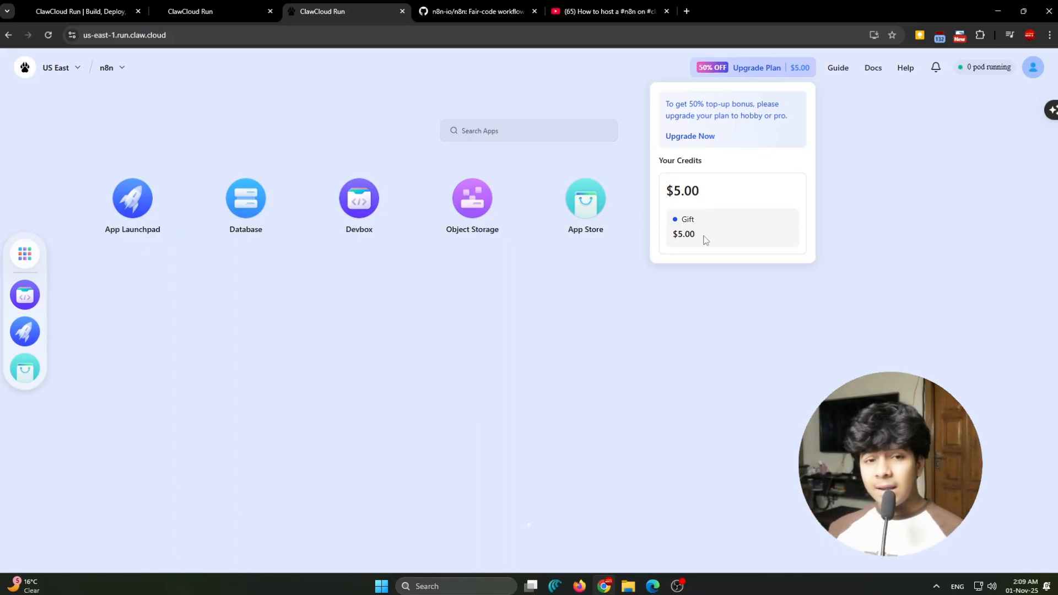
mouse_move(702, 236)
mouse_down()
mouse_move(678, 239)
mouse_move(712, 236)
mouse_up()
click(712, 250)
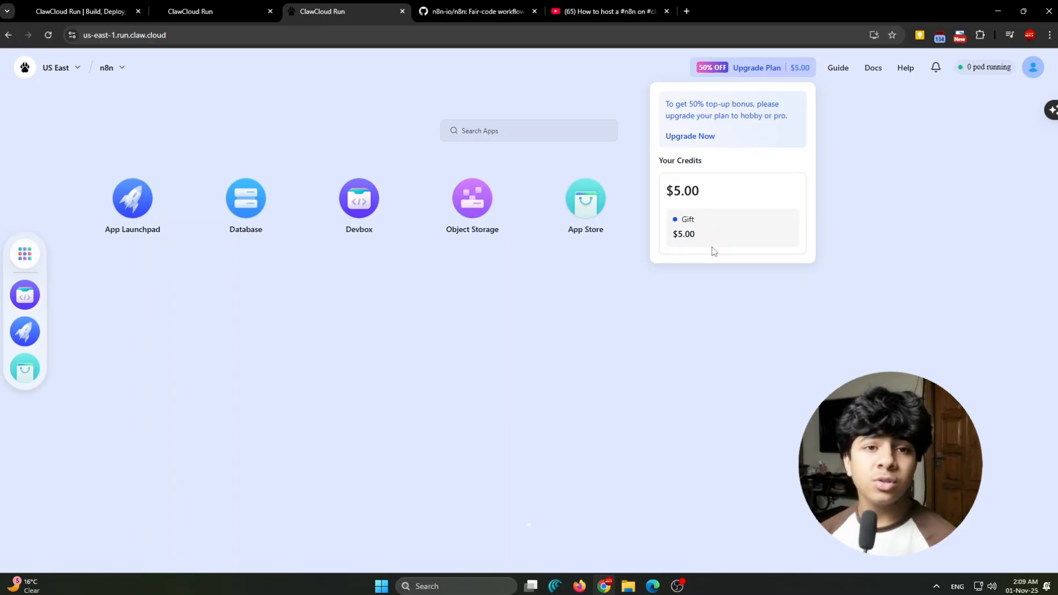
click(760, 282)
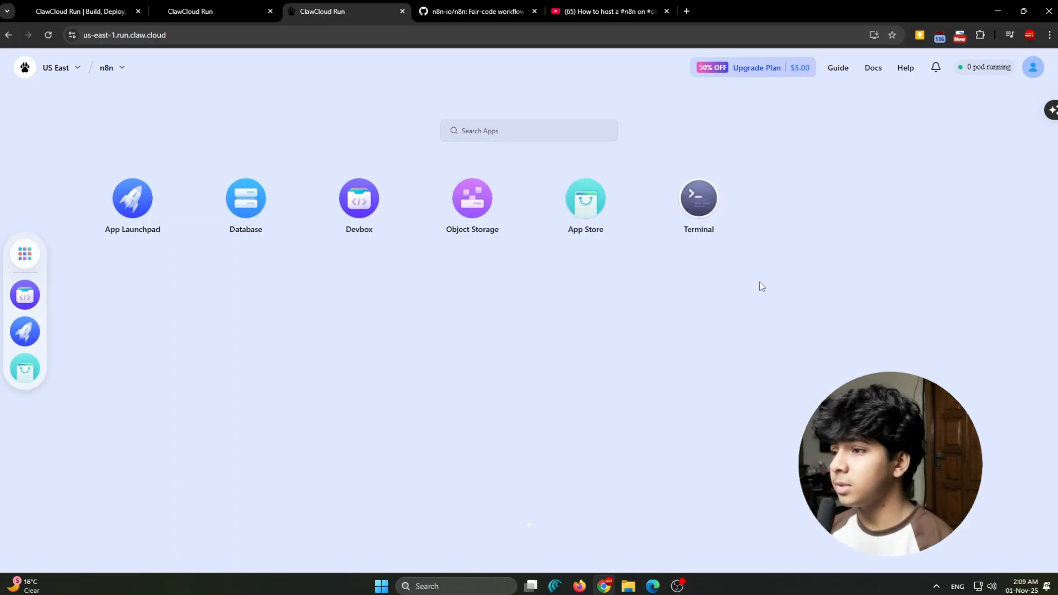
click(785, 78)
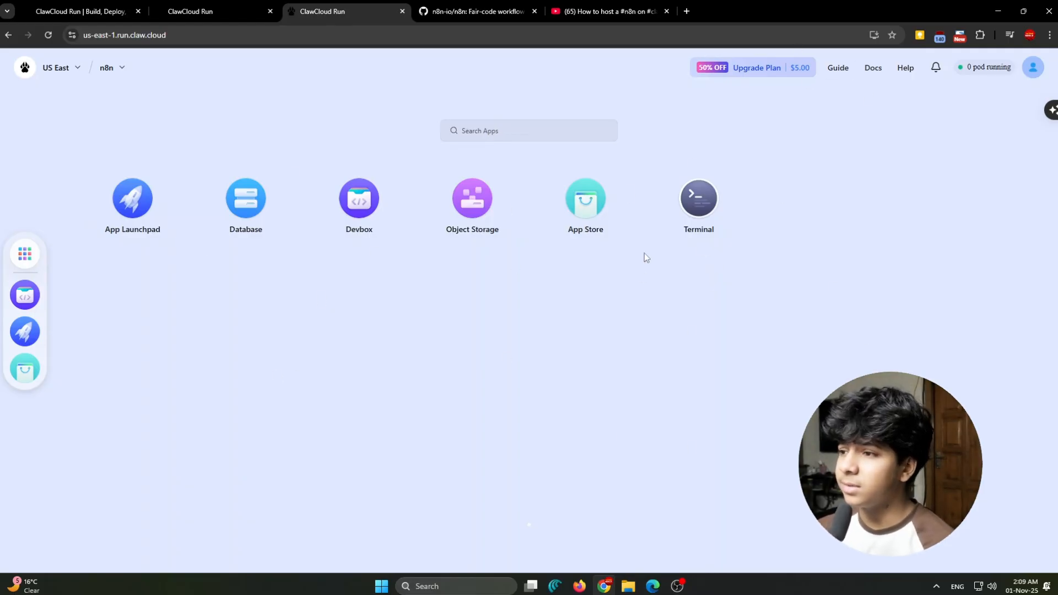
- Open the N8N template in the App Store and look at its template details
click(583, 215)
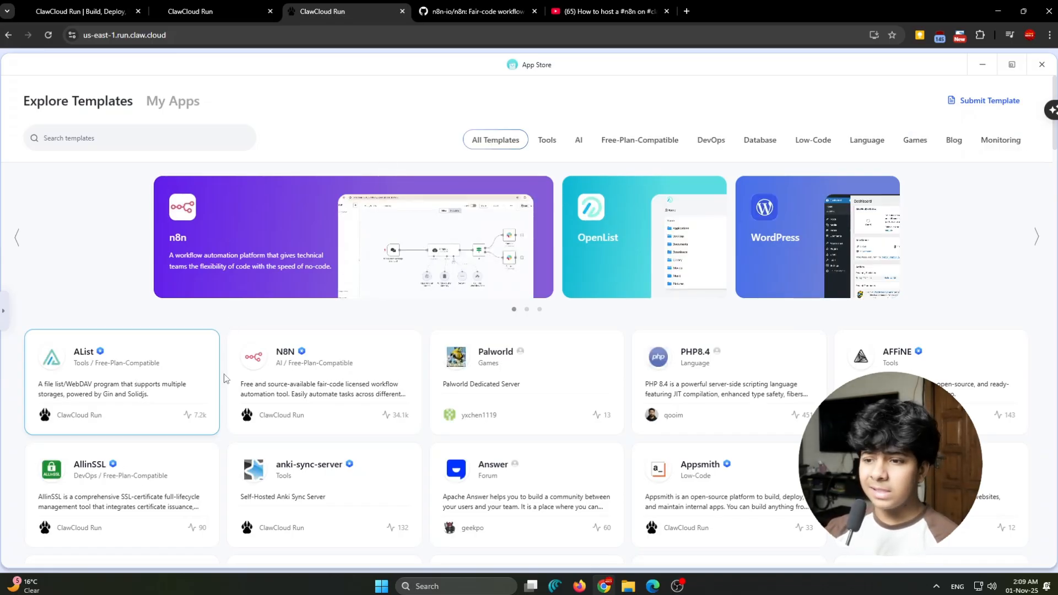
click(318, 392)
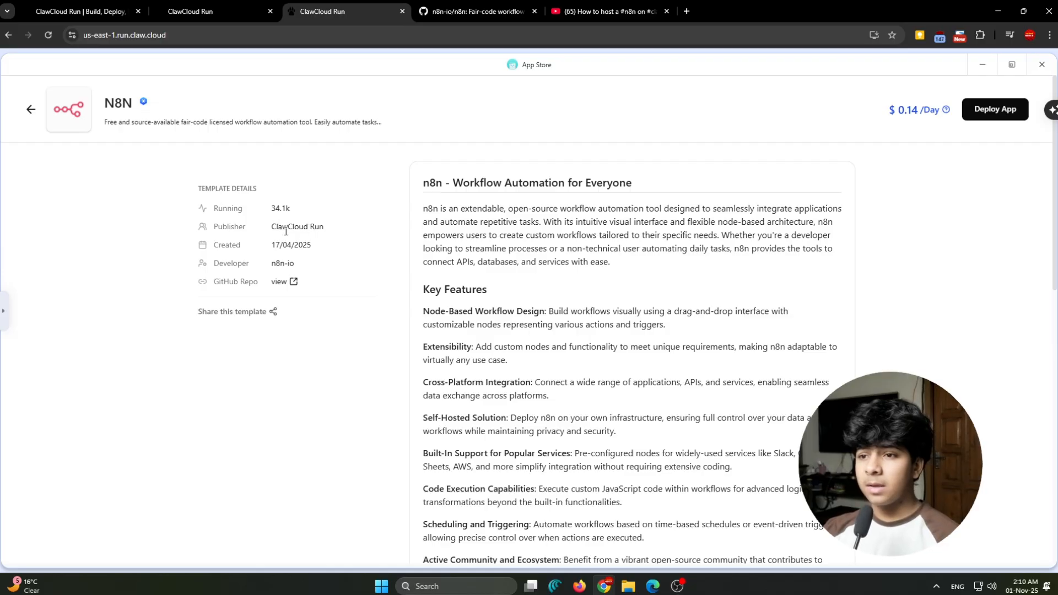
drag(268, 205, 295, 209)
click(292, 209)
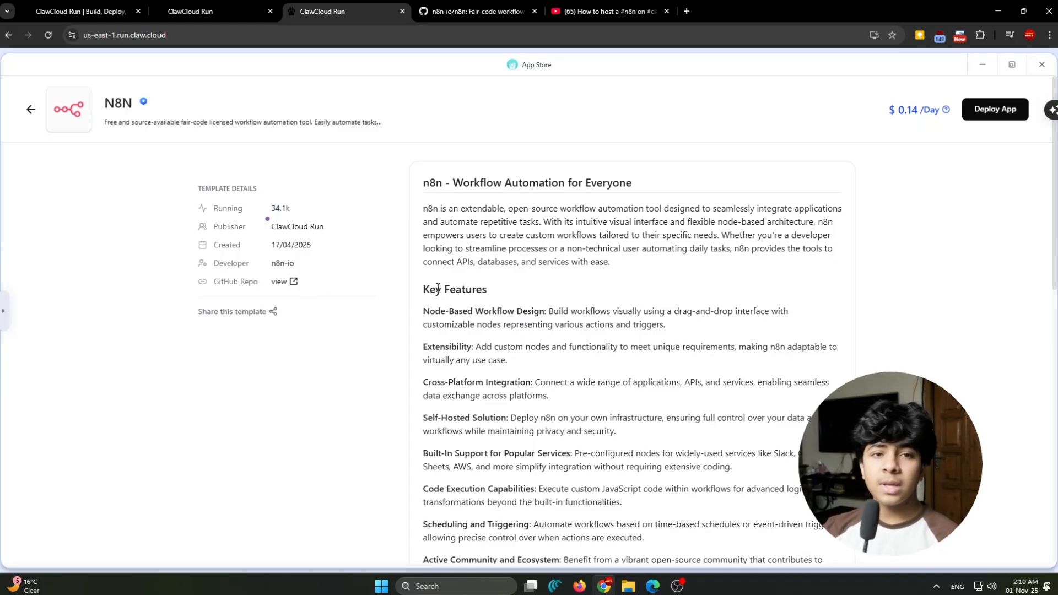
- Open the template's GitHub repository, close the duplicate repository tab and look through the file list and README
click(294, 284)
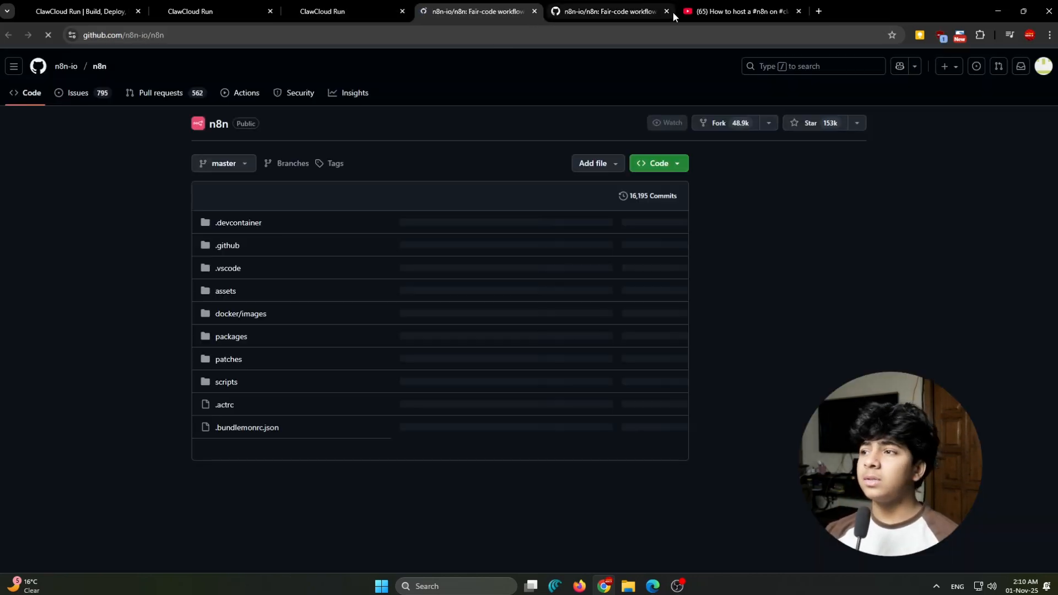
click(666, 12)
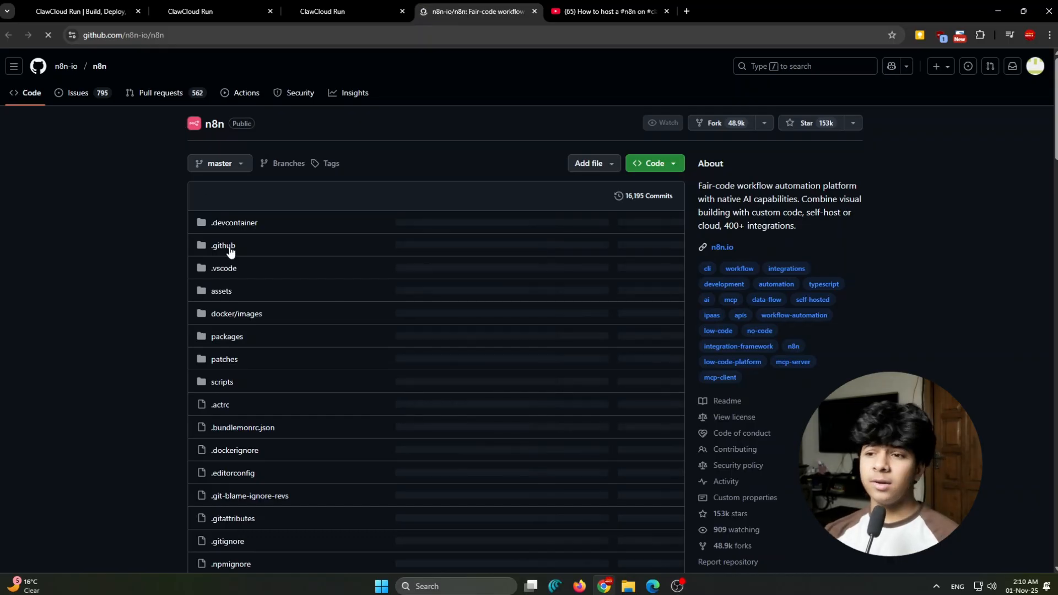
scroll(229, 253, down, 7)
scroll(287, 468, down, 7)
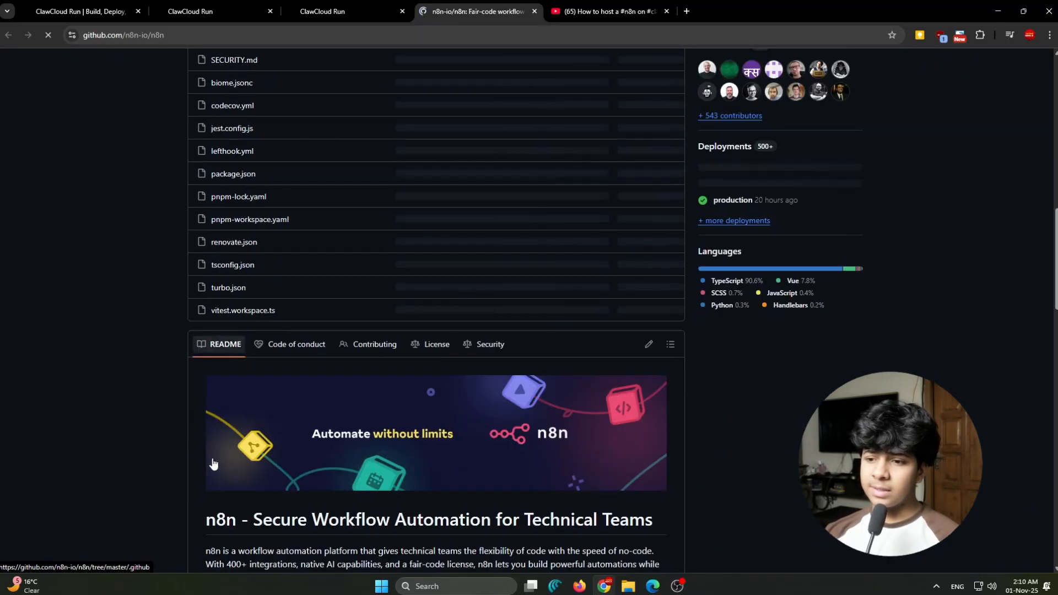
scroll(248, 463, up, 2)
scroll(209, 455, down, 7)
scroll(202, 452, down, 6)
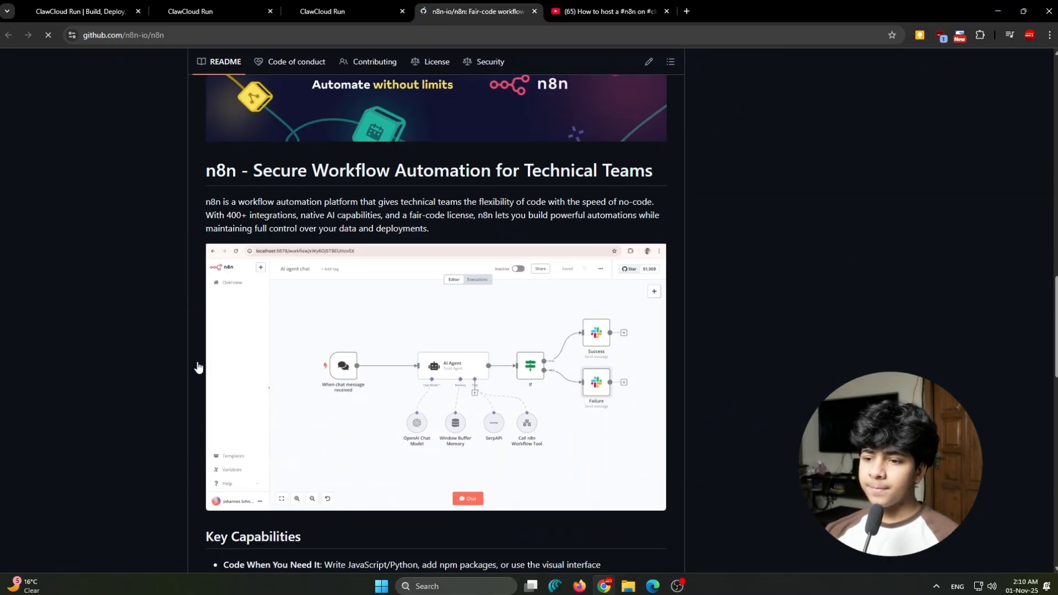
scroll(163, 317, up, 15)
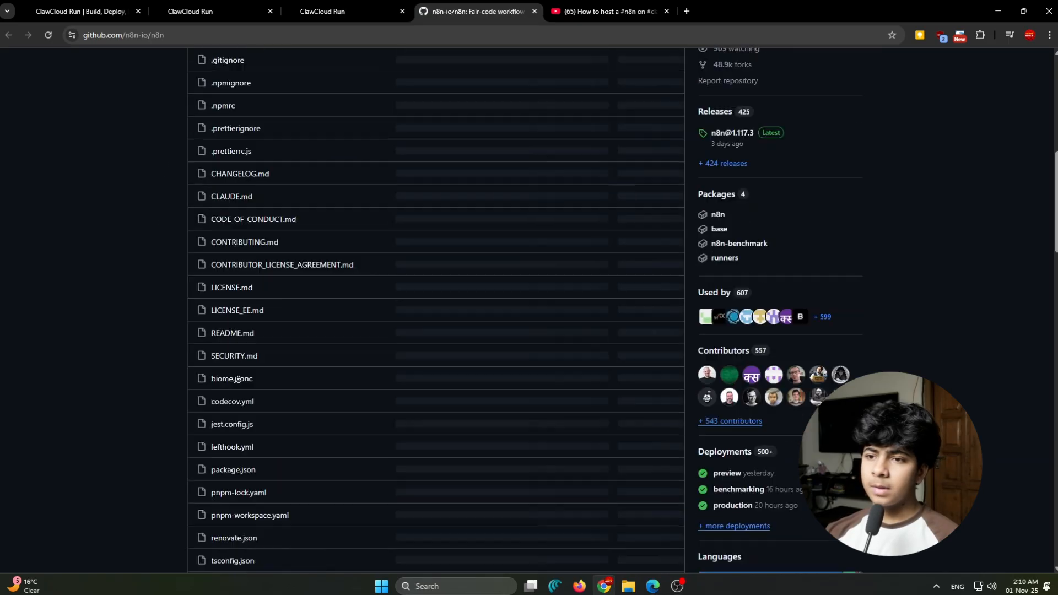
scroll(168, 303, down, 2)
scroll(166, 276, up, 12)
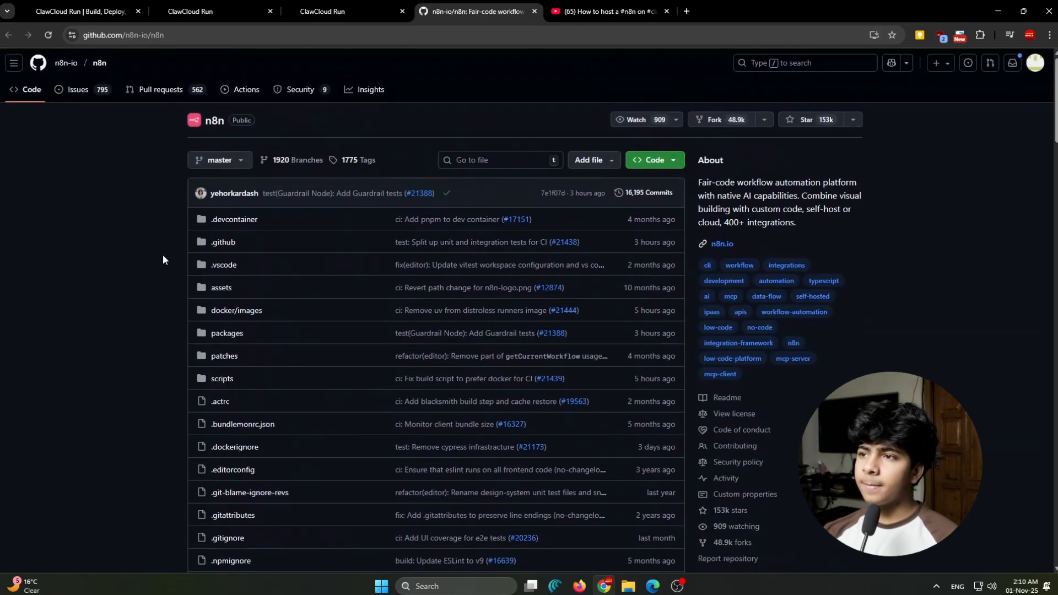
- Return to the N8N template page and review its feature description and the estimated daily cost breakdown
click(389, 8)
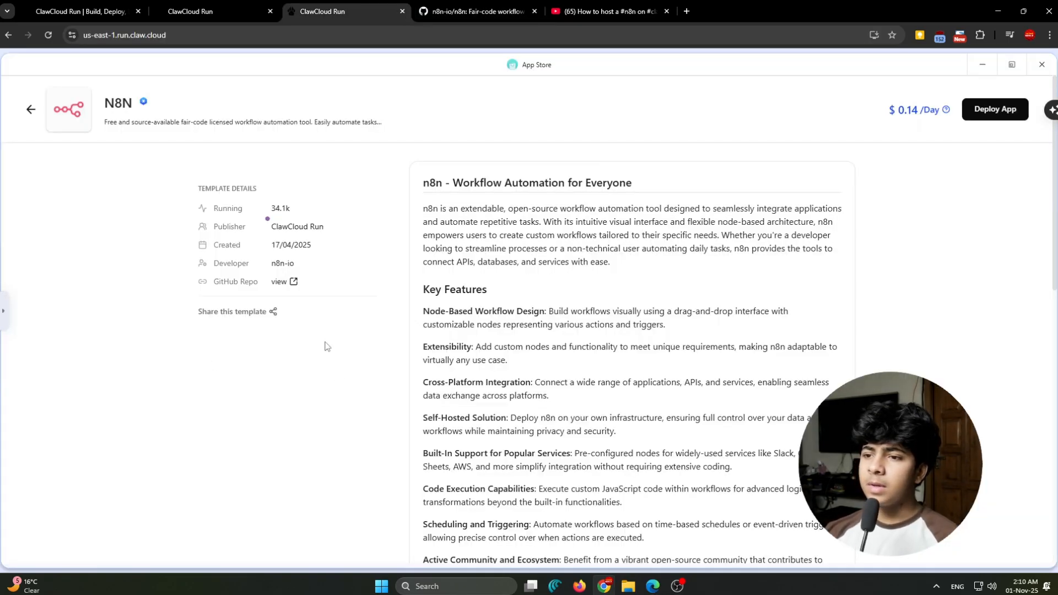
scroll(323, 348, down, 4)
scroll(544, 412, down, 2)
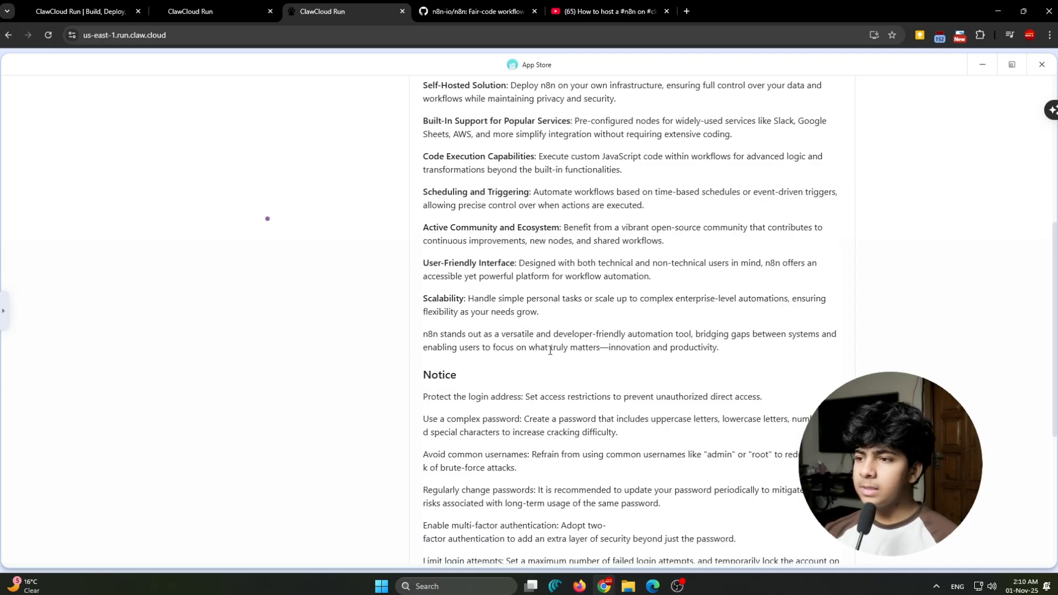
scroll(430, 250, up, 5)
drag(430, 251, 790, 256)
click(793, 257)
scroll(606, 140, up, 1)
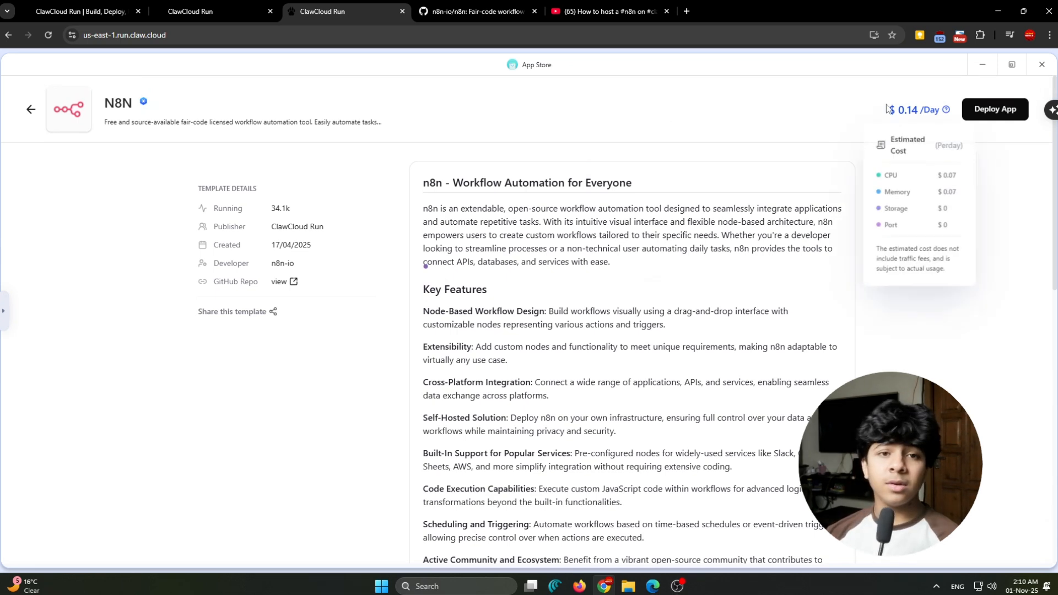
mouse_move(903, 114)
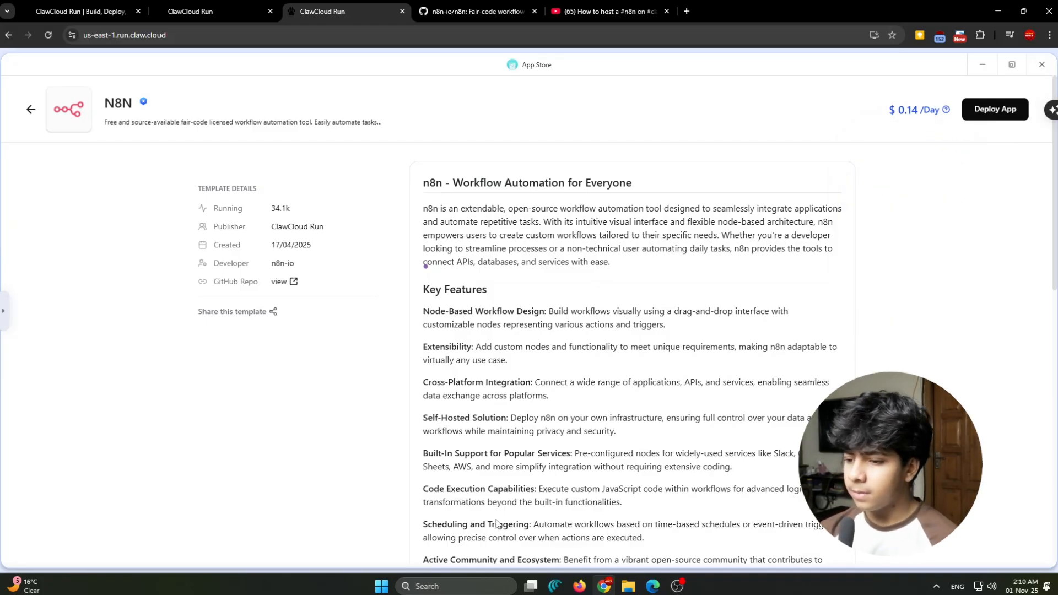
- Work out the monthly cost by multiplying 0.14 by 31 in the Windows Calculator, and close the calculator
click(381, 586)
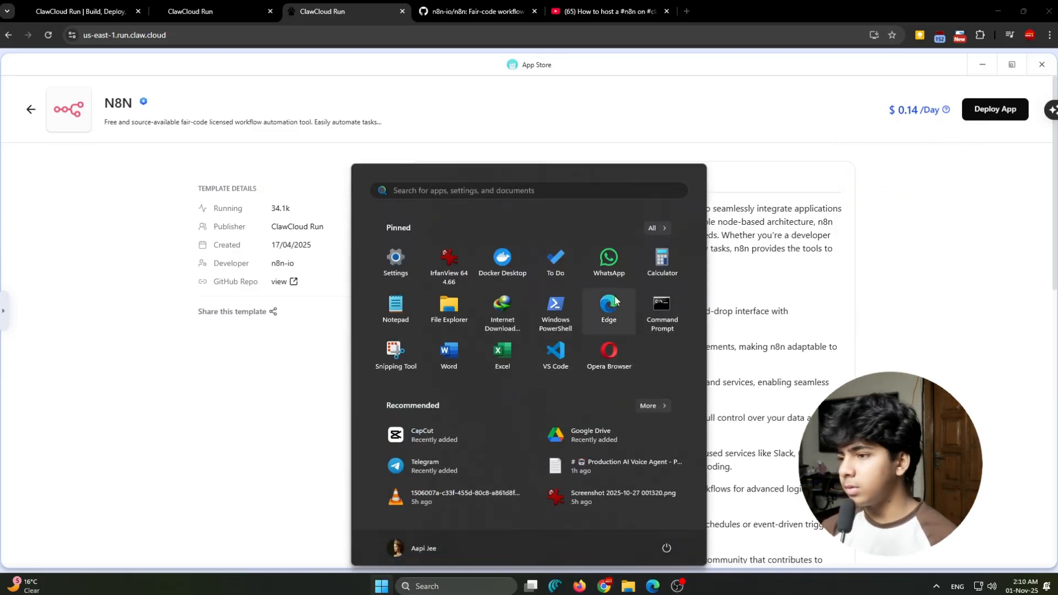
click(659, 270)
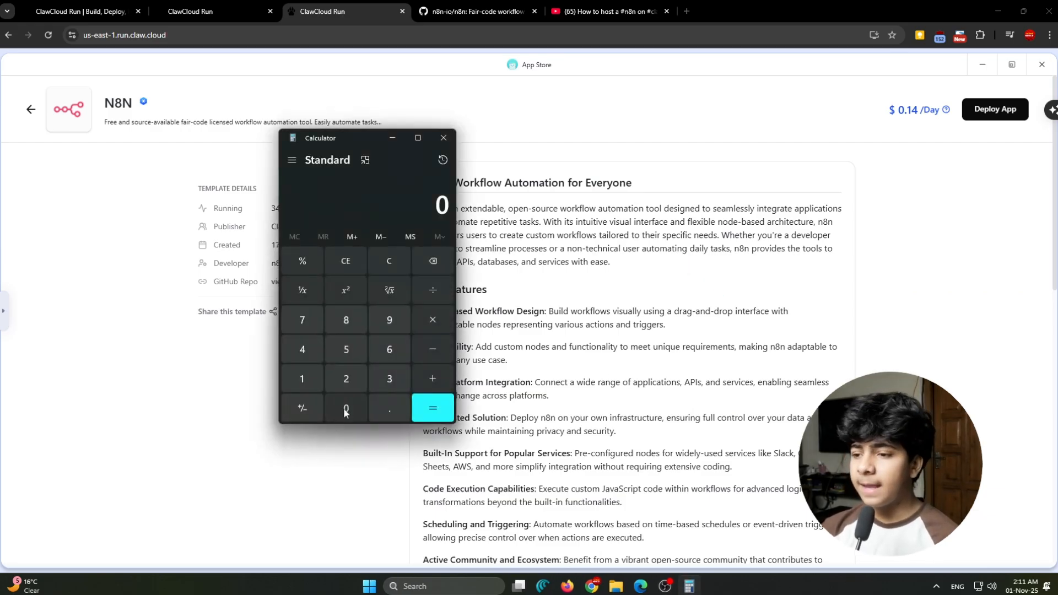
click(386, 406)
click(309, 386)
click(301, 349)
click(432, 320)
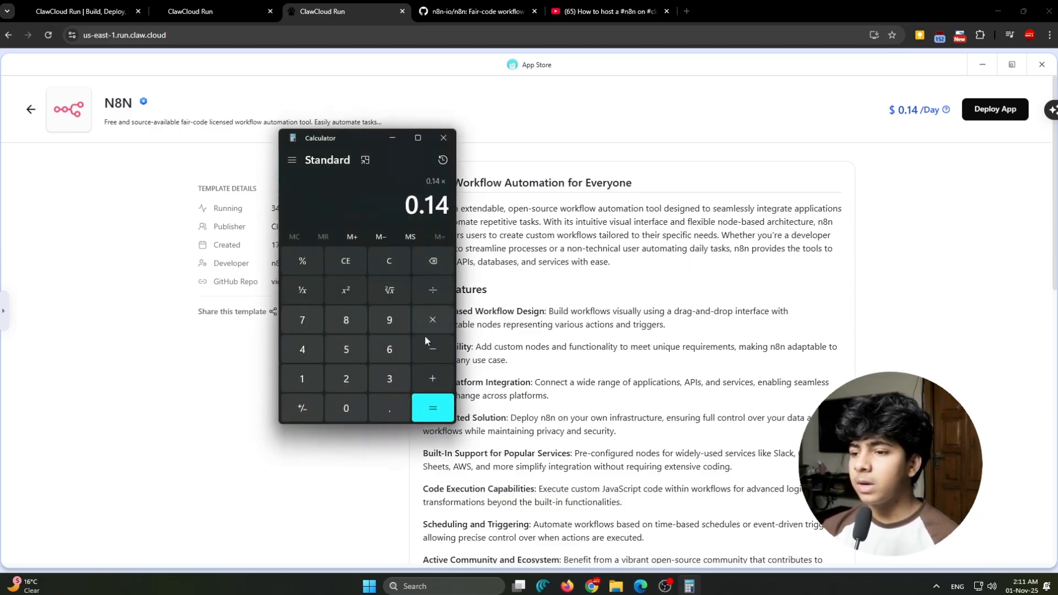
click(384, 380)
click(303, 380)
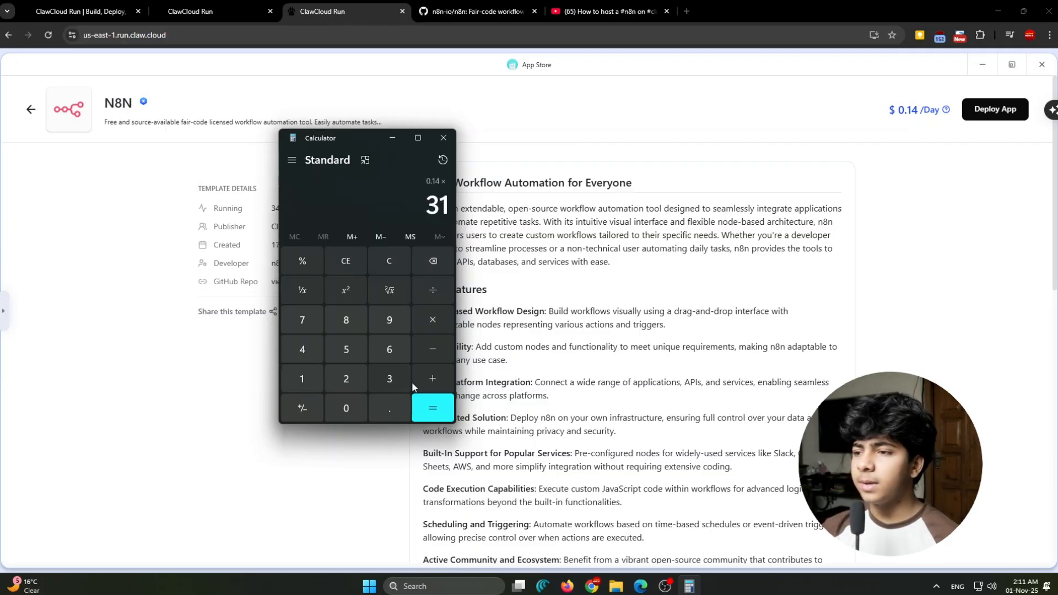
click(434, 399)
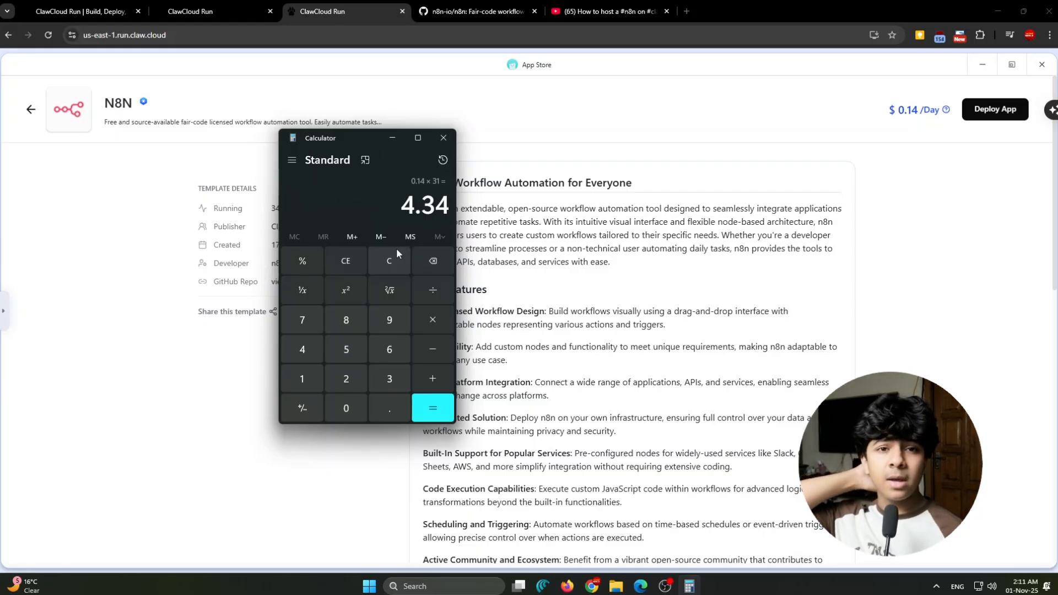
click(443, 138)
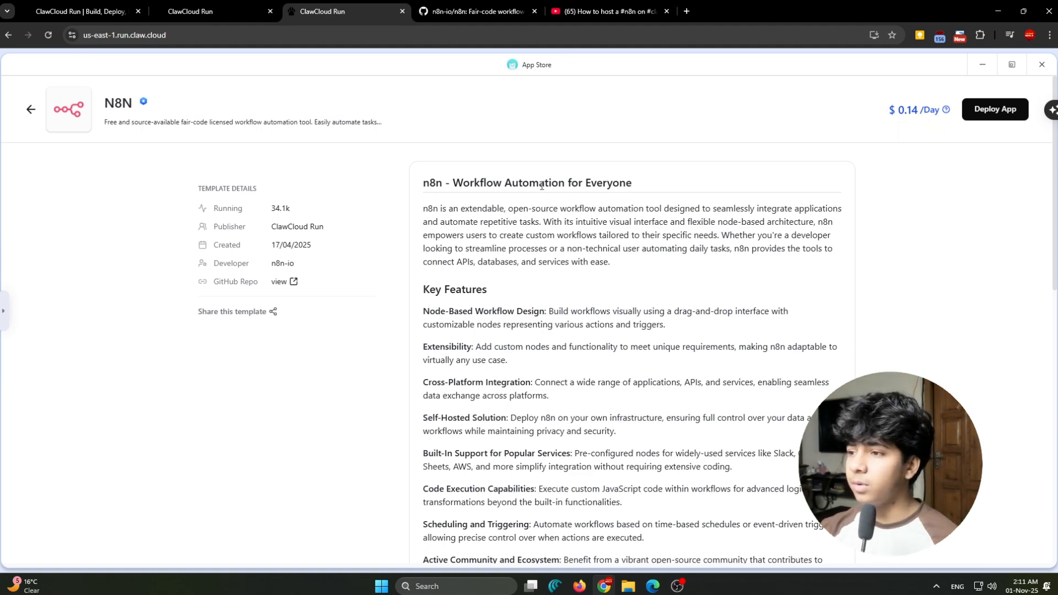
- Deploy the N8N template as an app and confirm the deployment
drag(539, 185, 705, 186)
click(704, 185)
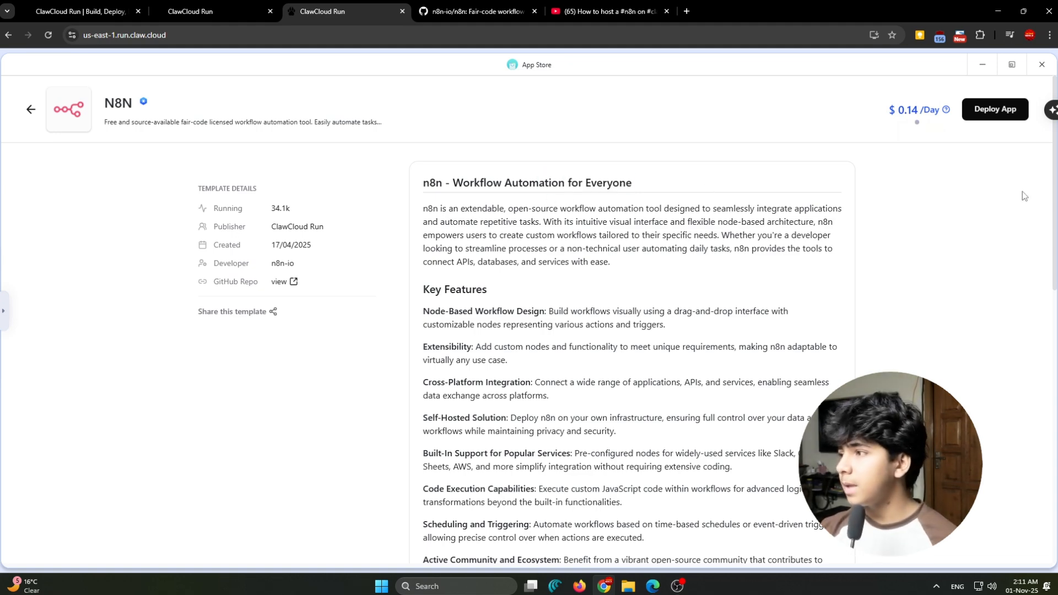
click(994, 113)
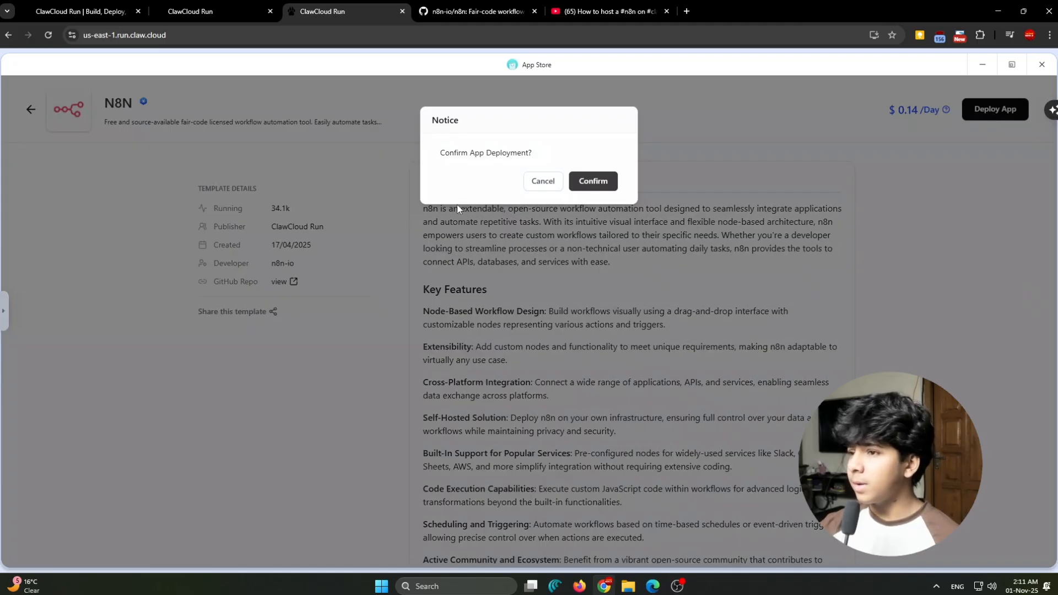
click(592, 182)
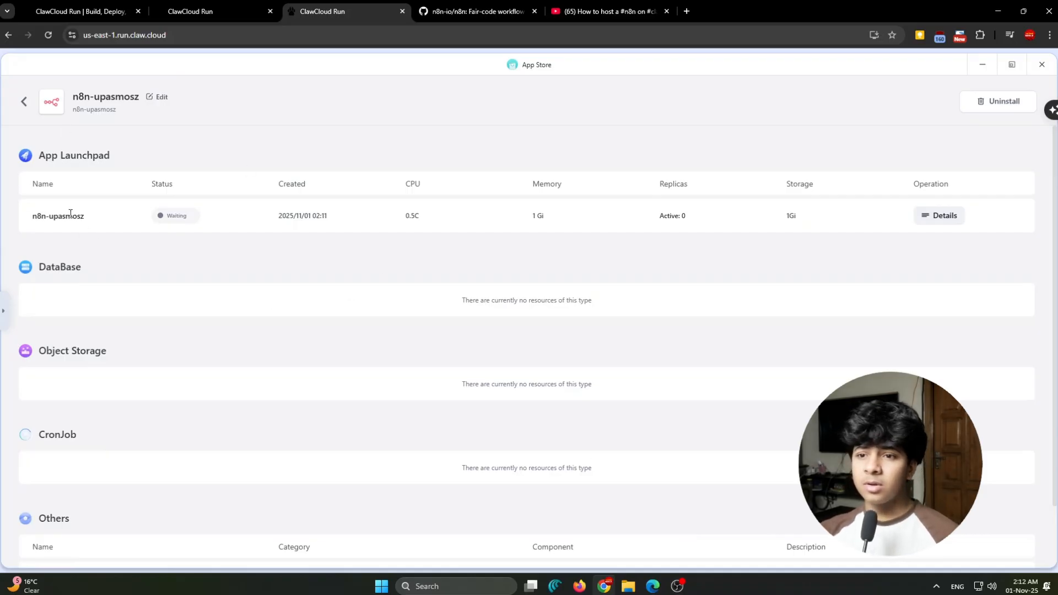
- Check the overview of the newly deployed n8n app in App Launchpad and return to the applications list
click(945, 216)
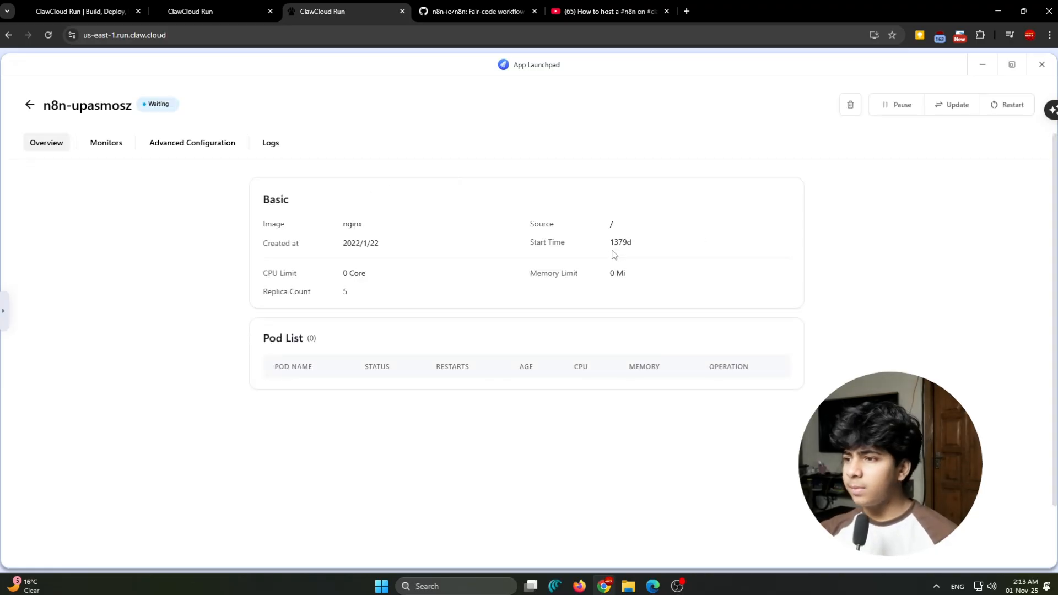
drag(615, 245, 619, 244)
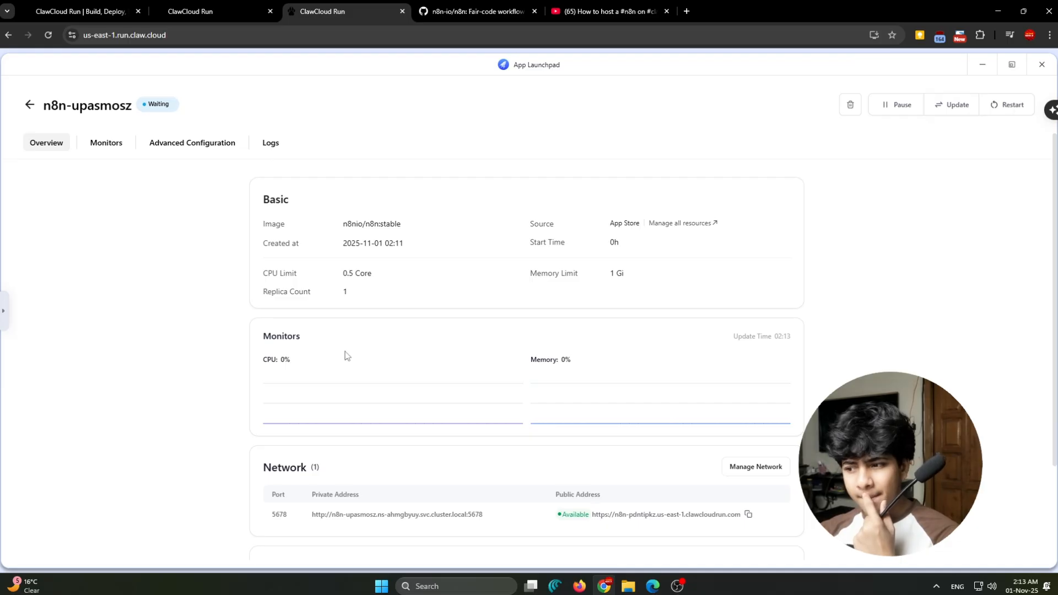
click(29, 105)
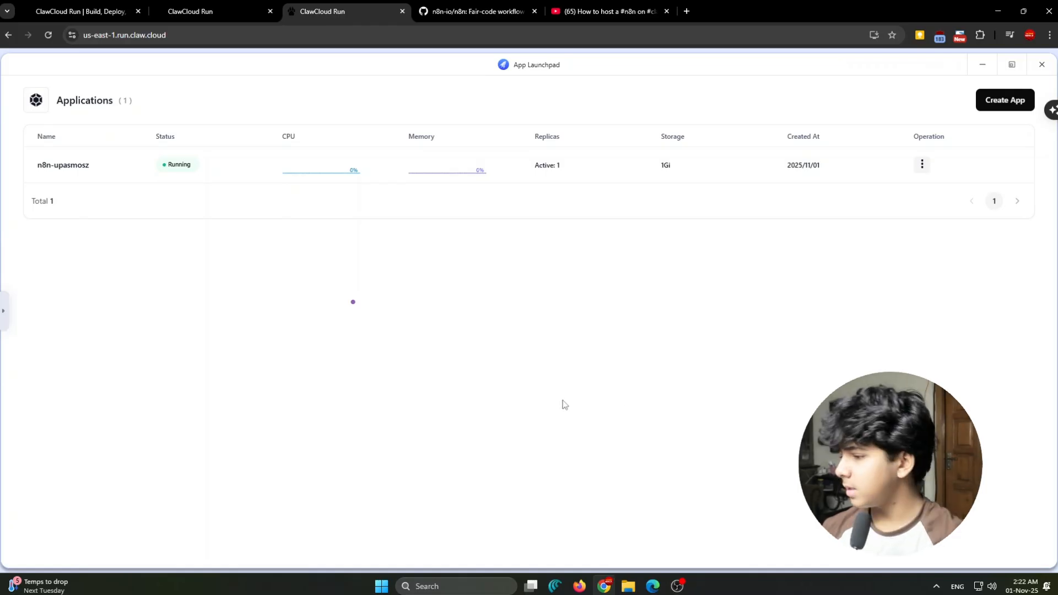
- Reopen the running n8n app's details and review its basic information, monitors, network and pod list
click(204, 168)
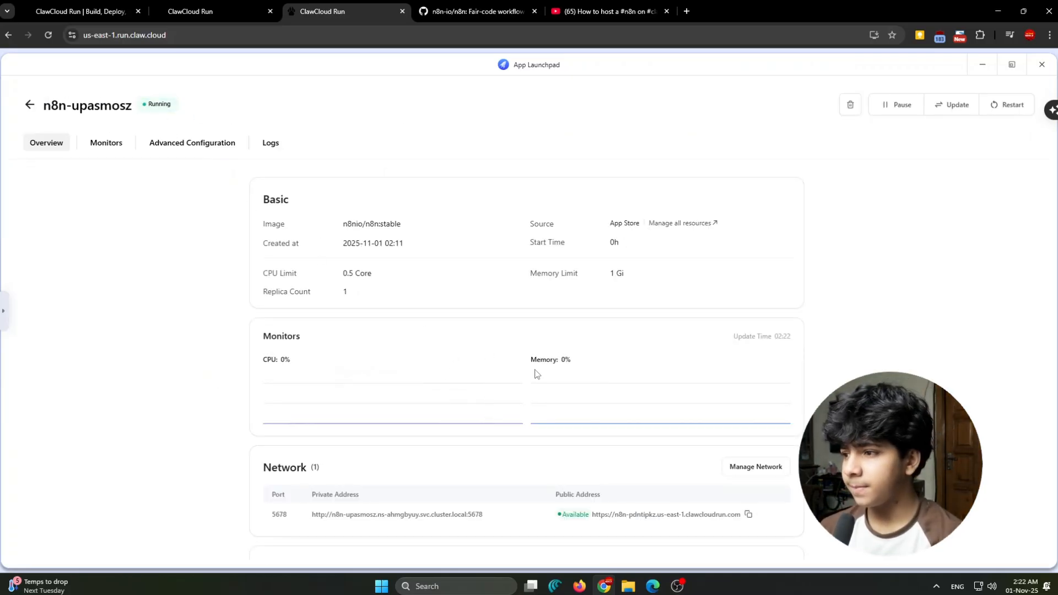
scroll(515, 296, down, 2)
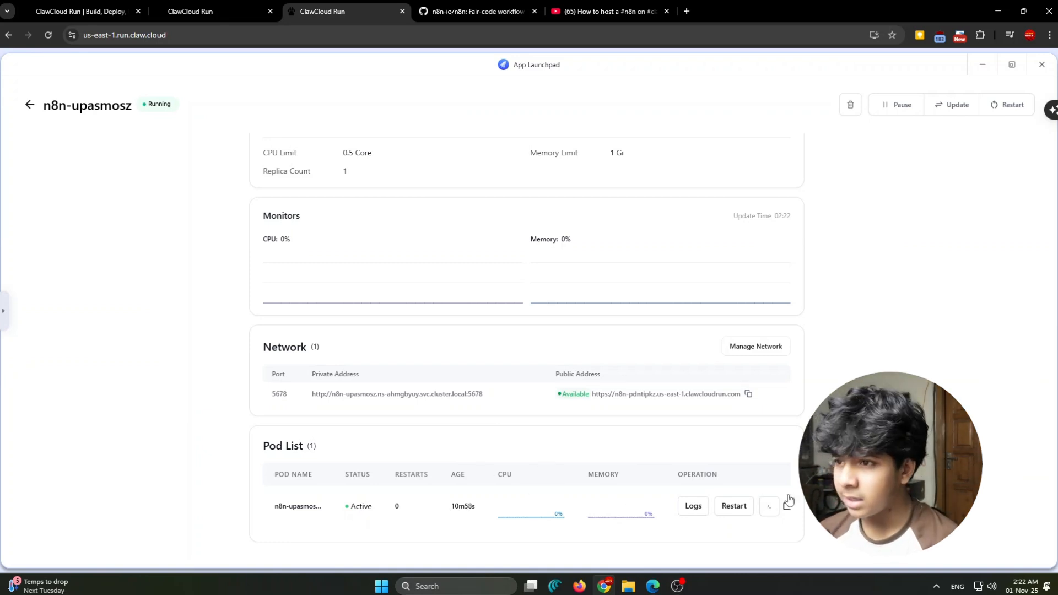
scroll(701, 402, up, 2)
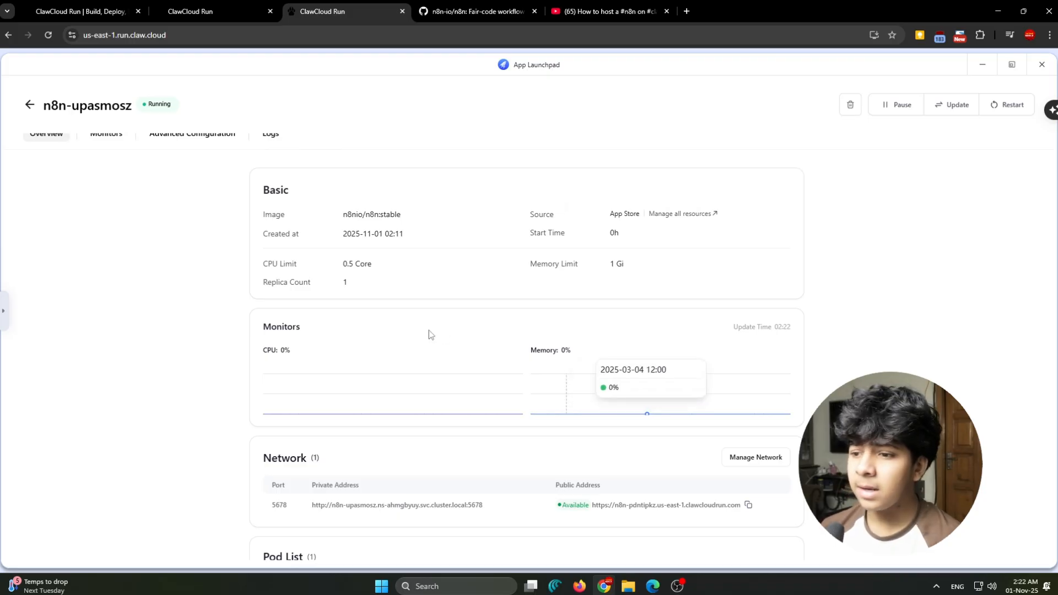
scroll(428, 385, down, 1)
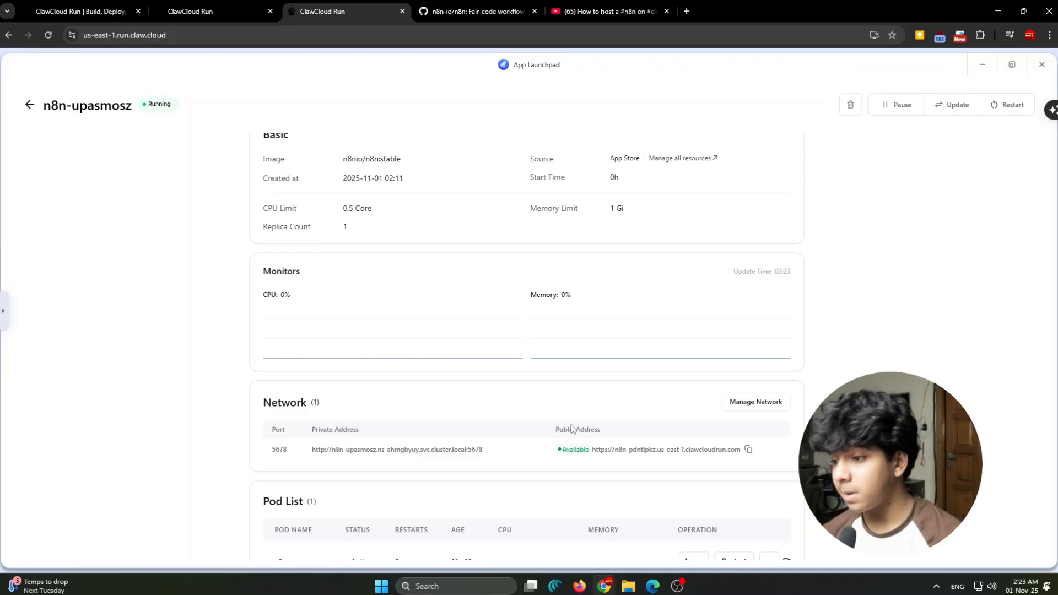
- Open the n8n app's public address from its Network section
drag(553, 431, 658, 439)
click(647, 432)
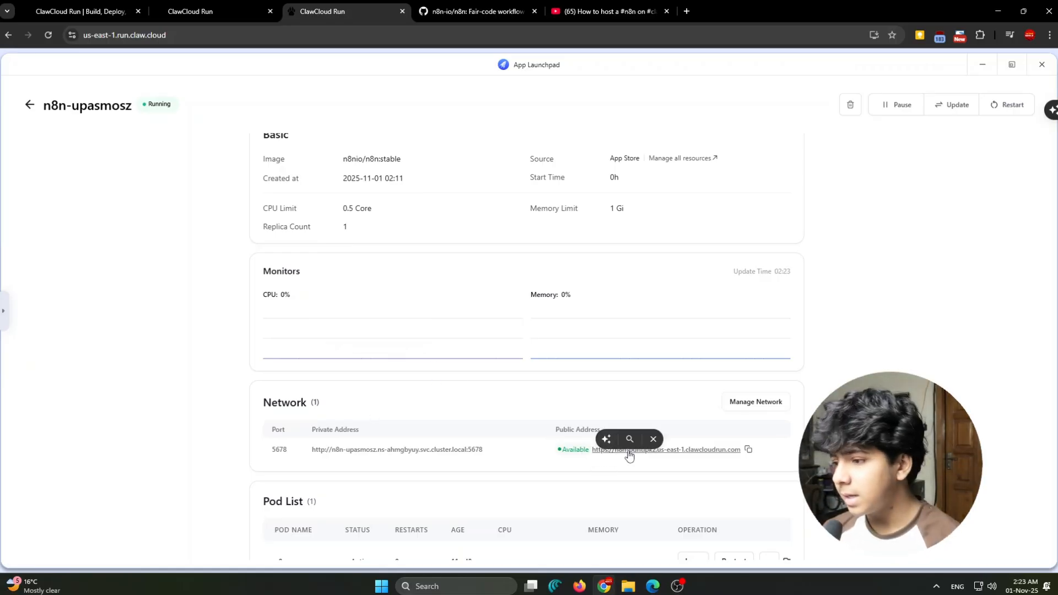
click(689, 449)
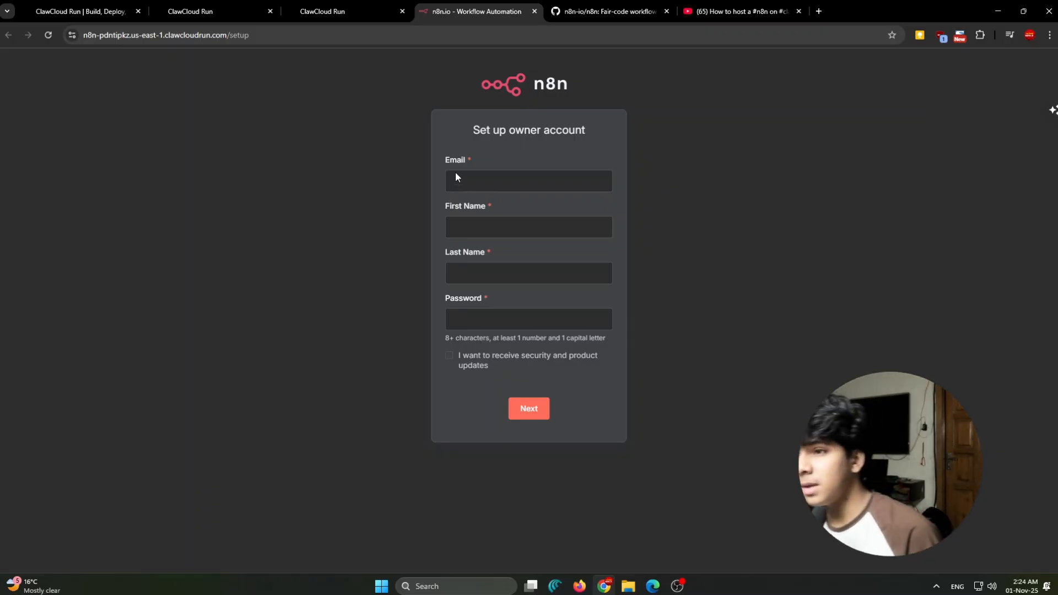
mouse_move(471, 131)
mouse_down()
mouse_move(610, 131)
mouse_move(461, 130)
mouse_up()
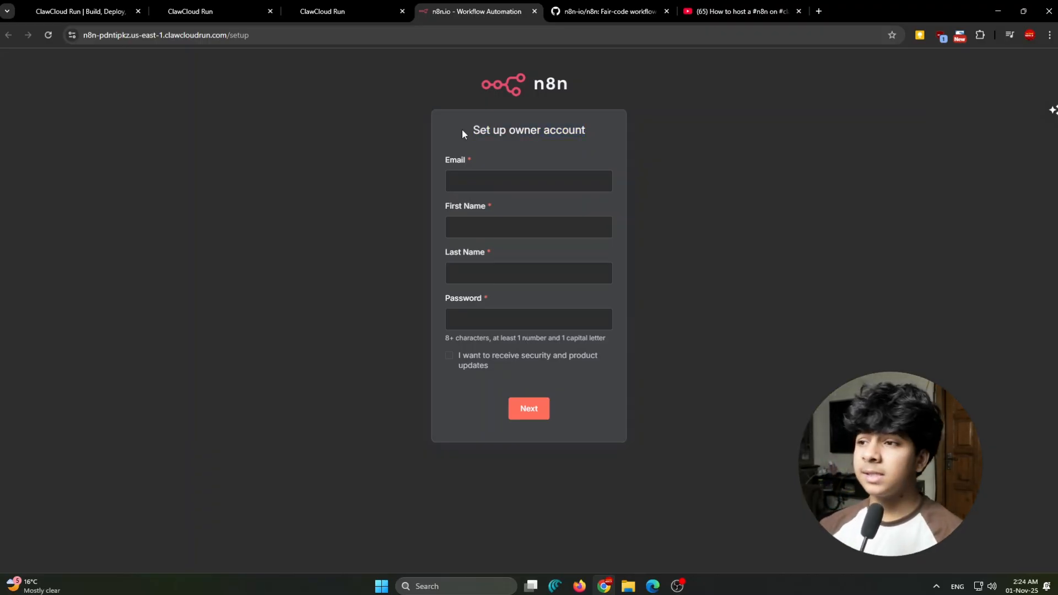
drag(462, 129, 599, 129)
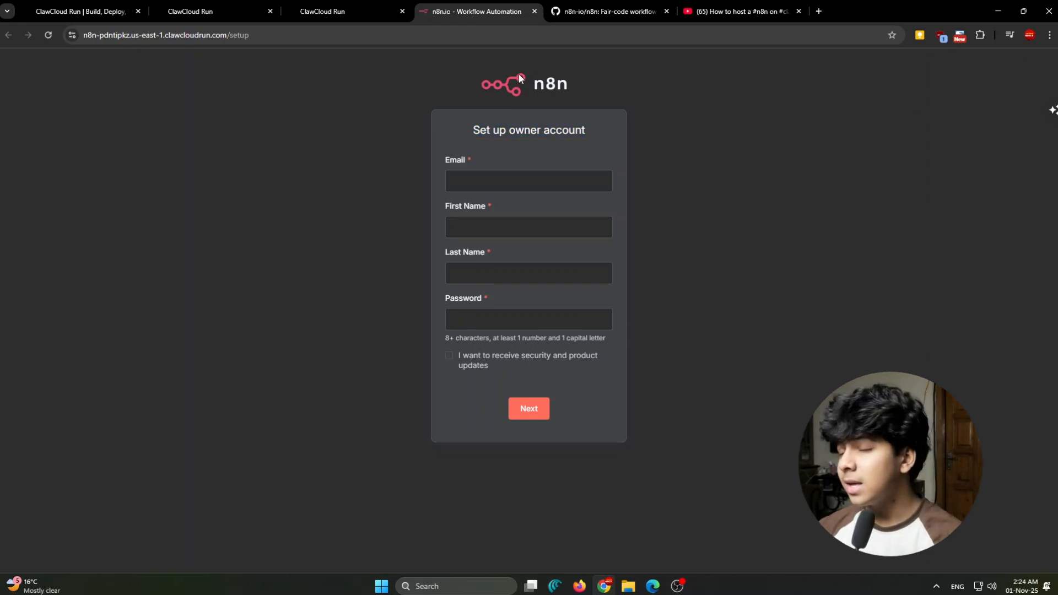
drag(587, 131, 382, 120)
drag(467, 132, 622, 142)
click(595, 132)
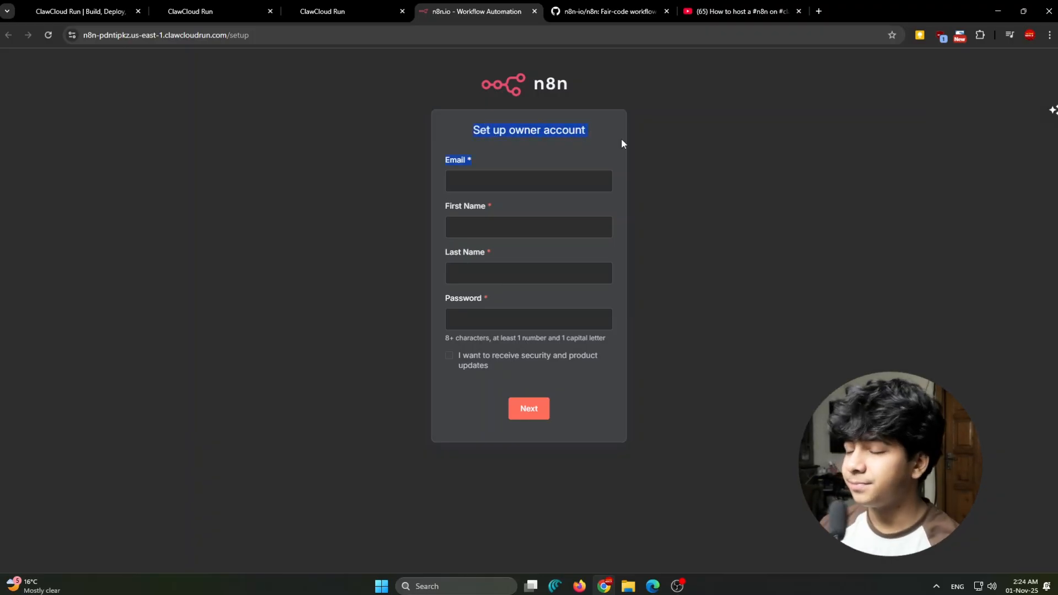
- Fill in the owner's email, first name and last name on the n8n owner account form
click(490, 177)
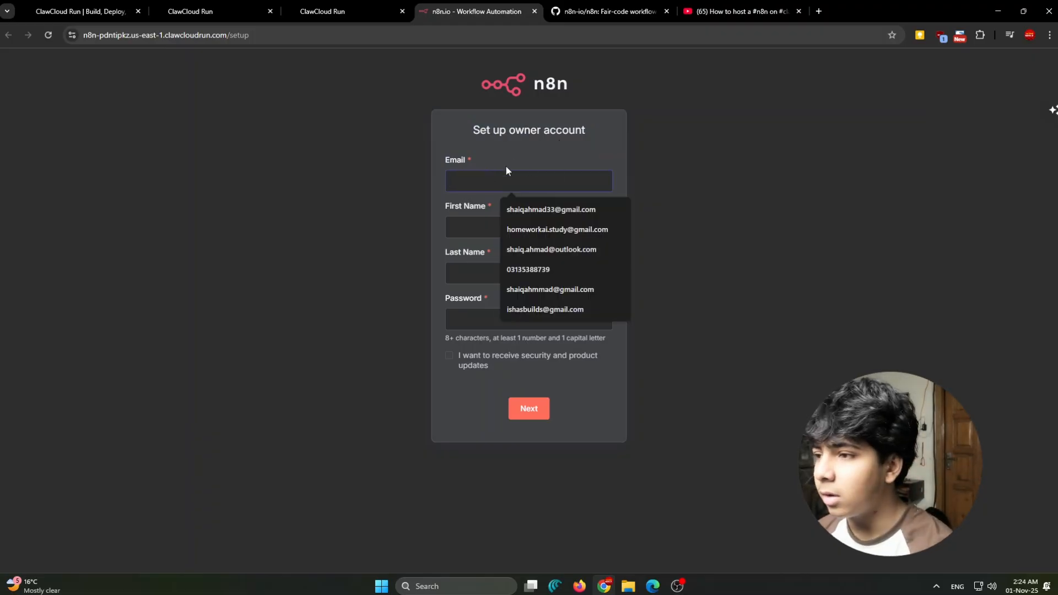
click(530, 209)
click(510, 227)
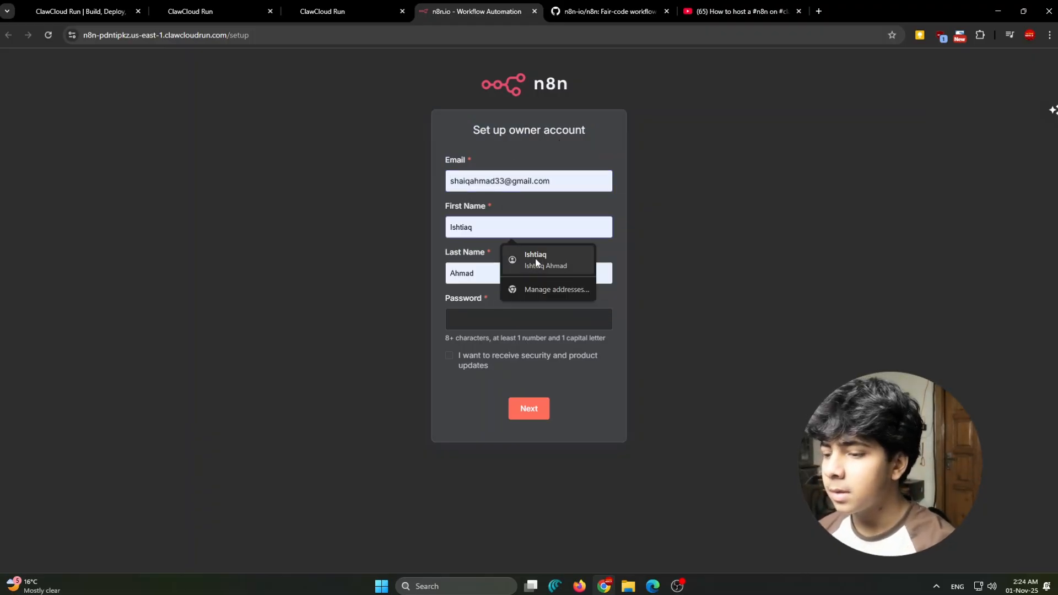
text(Shaiq)
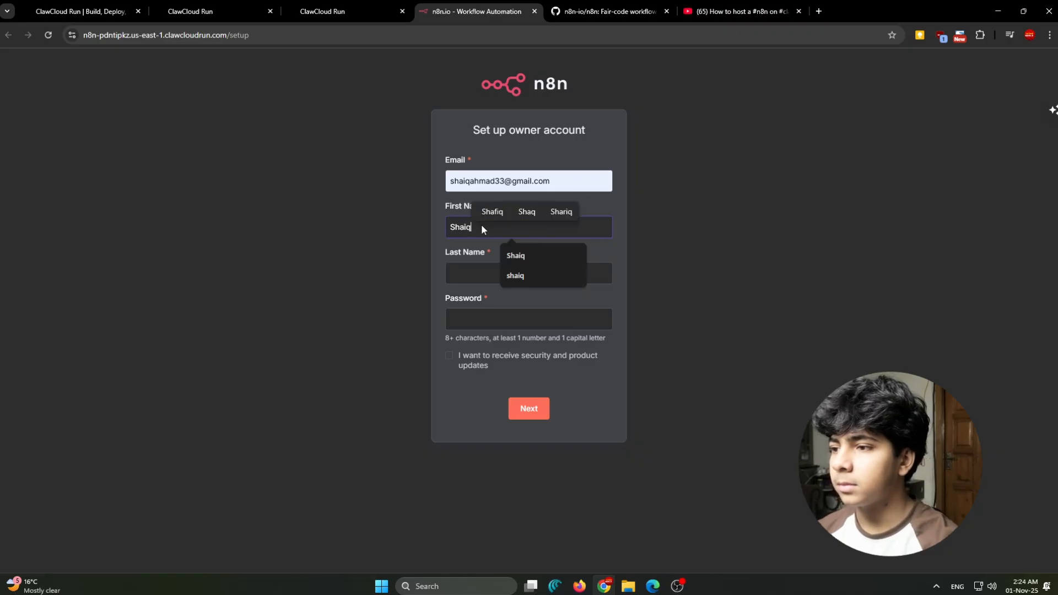
click(483, 276)
text(Ahmad)
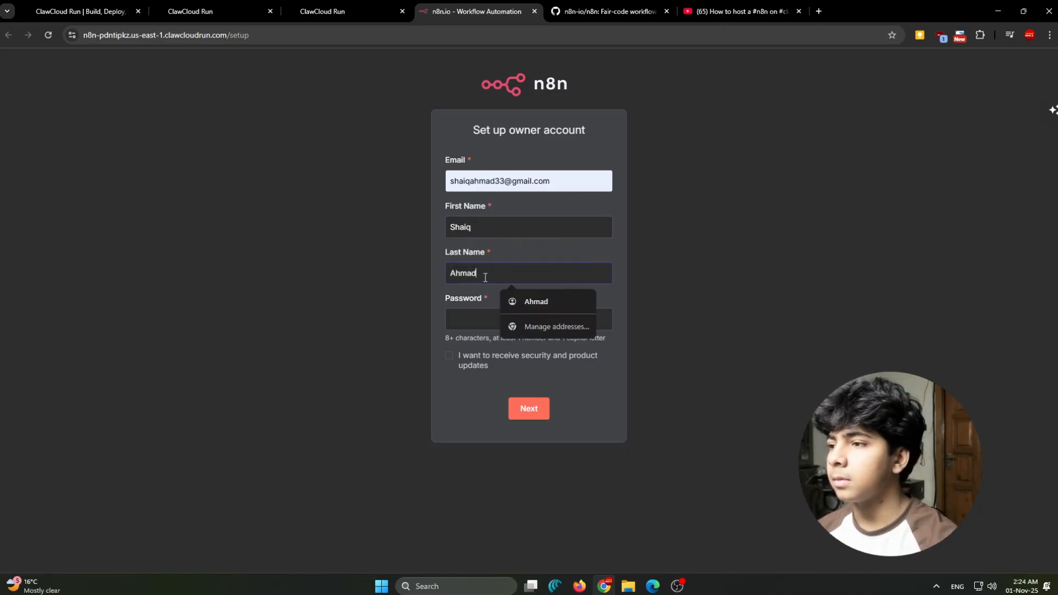
- Replace the owner account's email with a different saved email address
click(565, 209)
drag(568, 173, 354, 187)
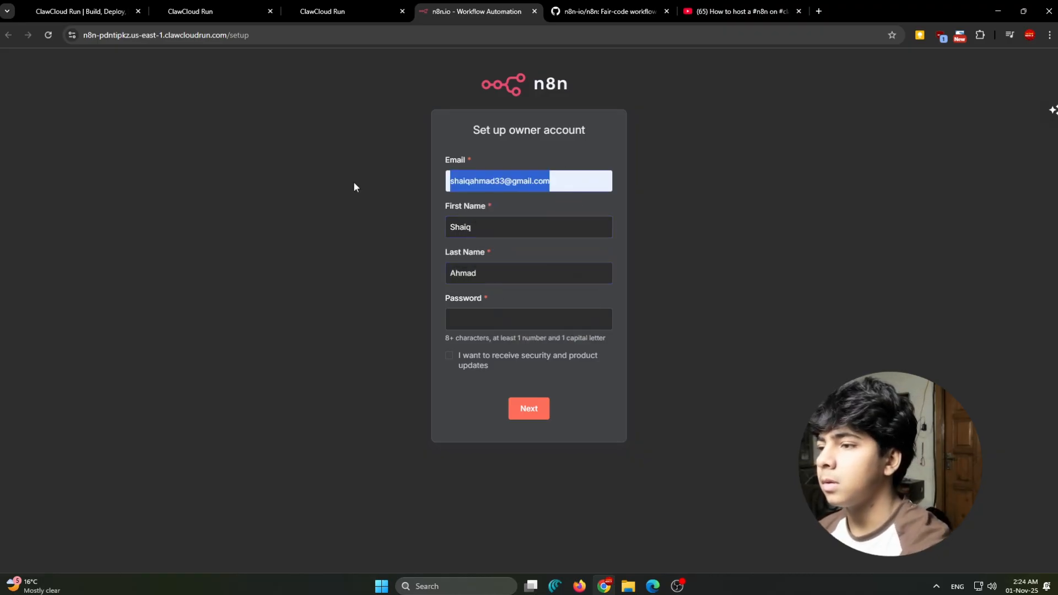
key(BackSpace)
click(552, 307)
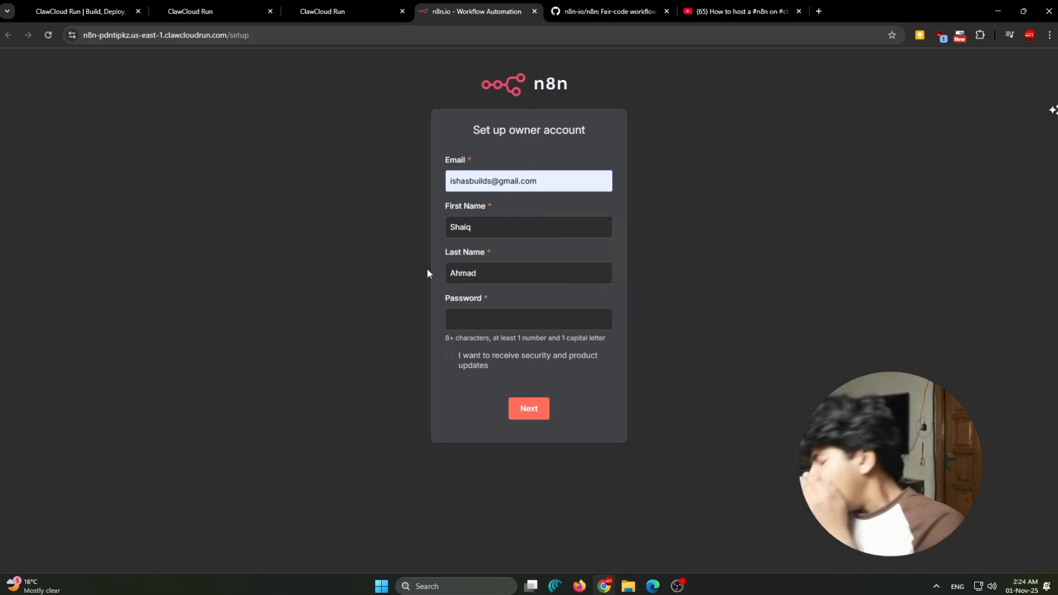
- Enter the account password, leave security and product updates unticked, and submit the owner account form
click(491, 316)
text(•••••)
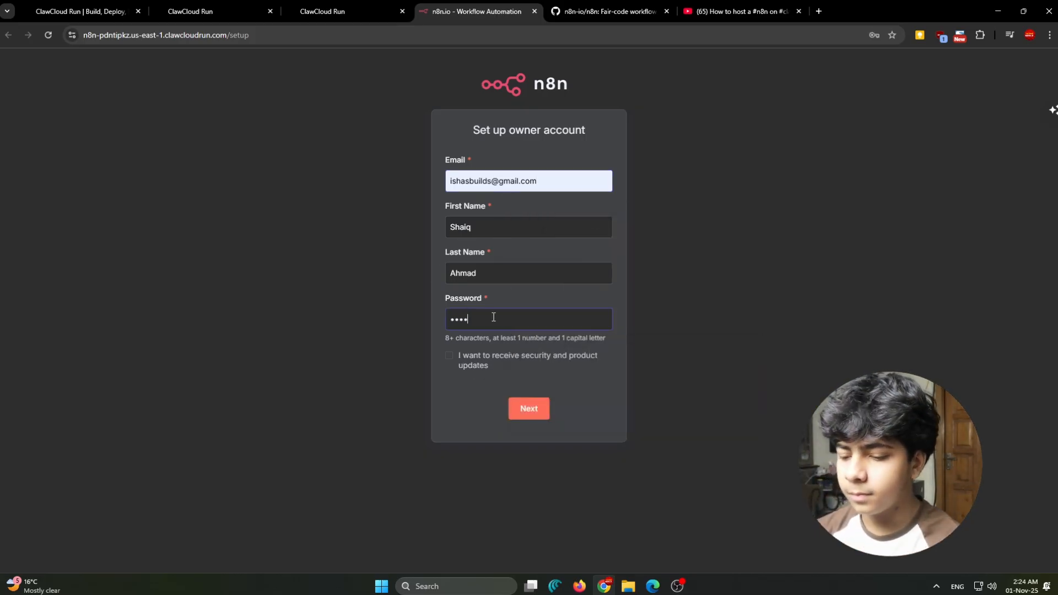
text(•••••)
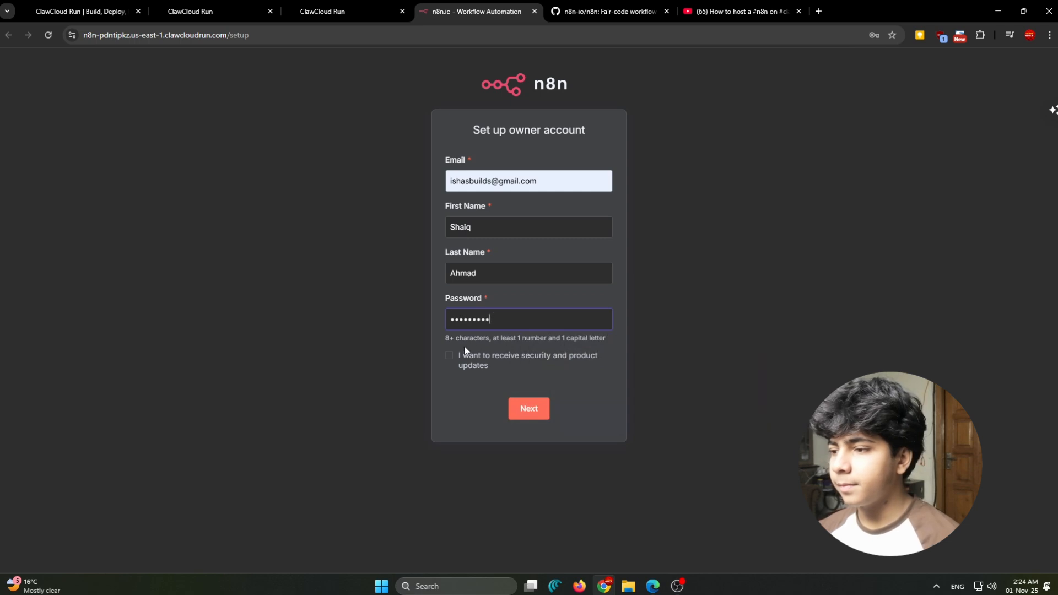
click(449, 357)
click(449, 357)
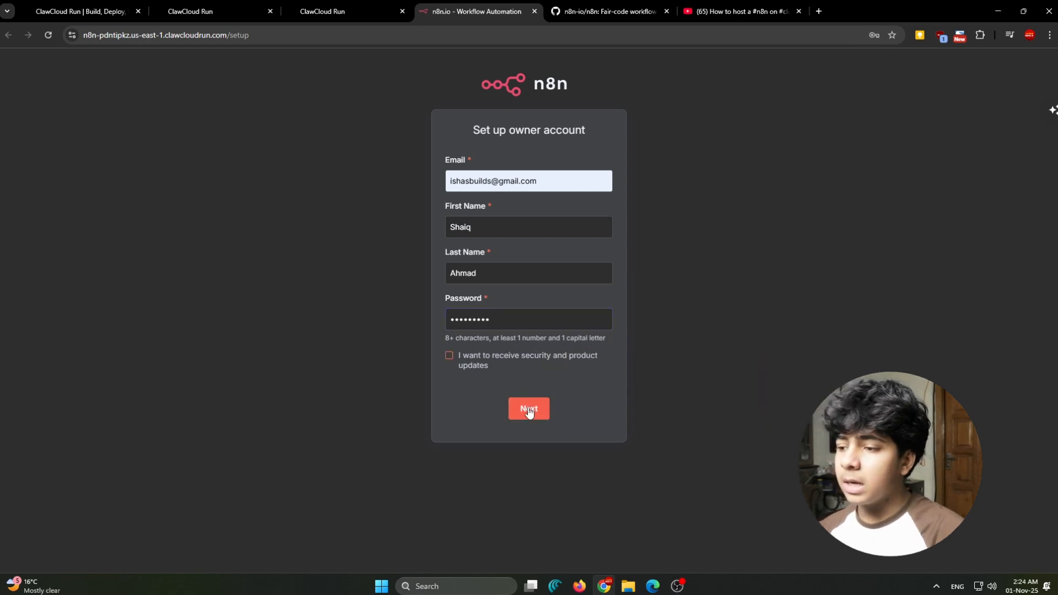
click(529, 408)
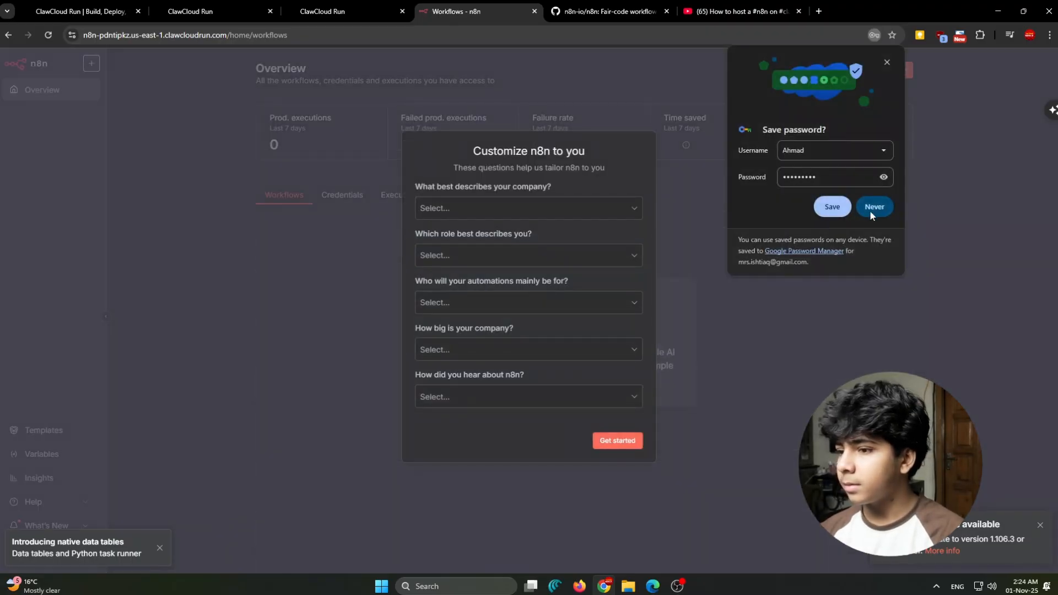
- Decline saving the password in the browser and skip the n8n customization questions without answering them
click(870, 210)
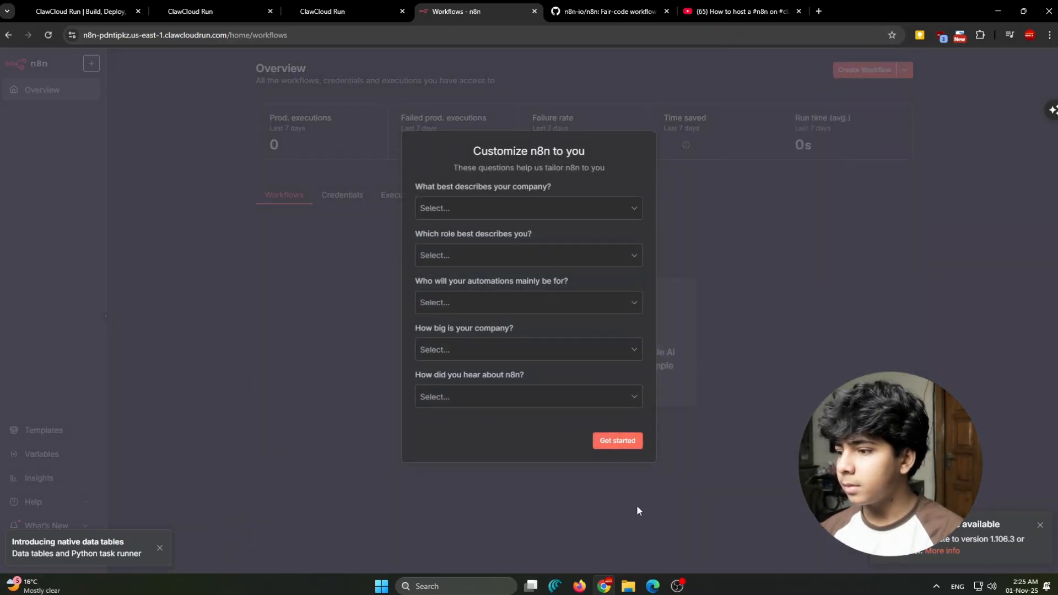
click(638, 441)
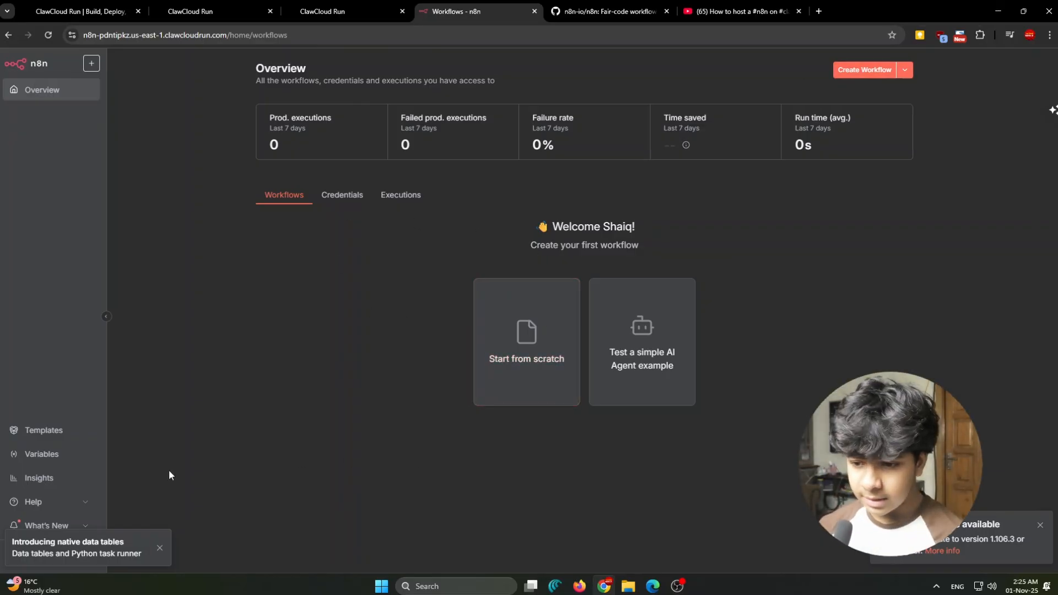
- Dismiss the native data tables notice and expand the Help options
click(159, 547)
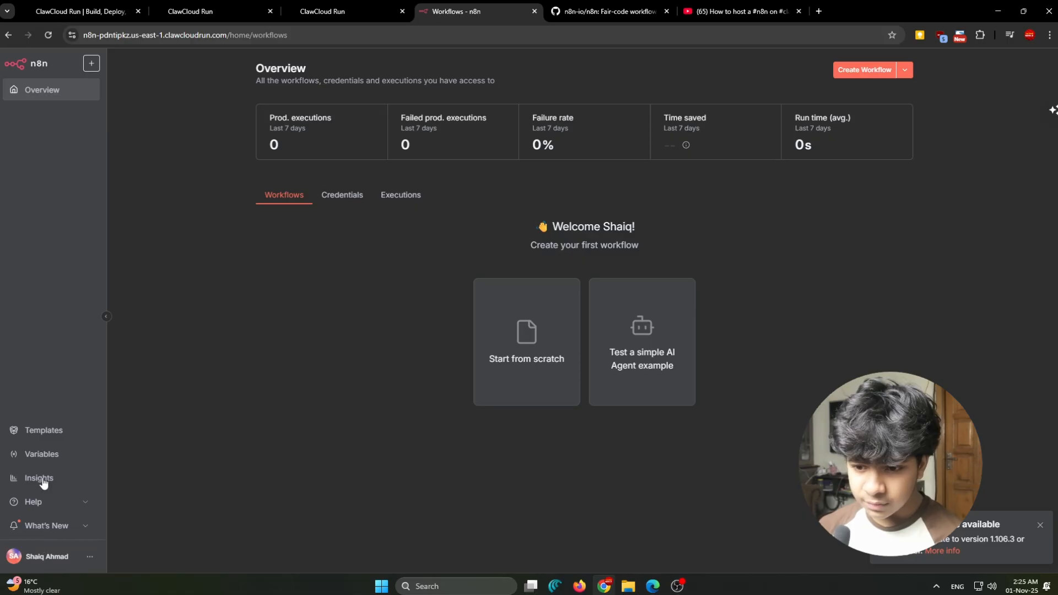
click(60, 502)
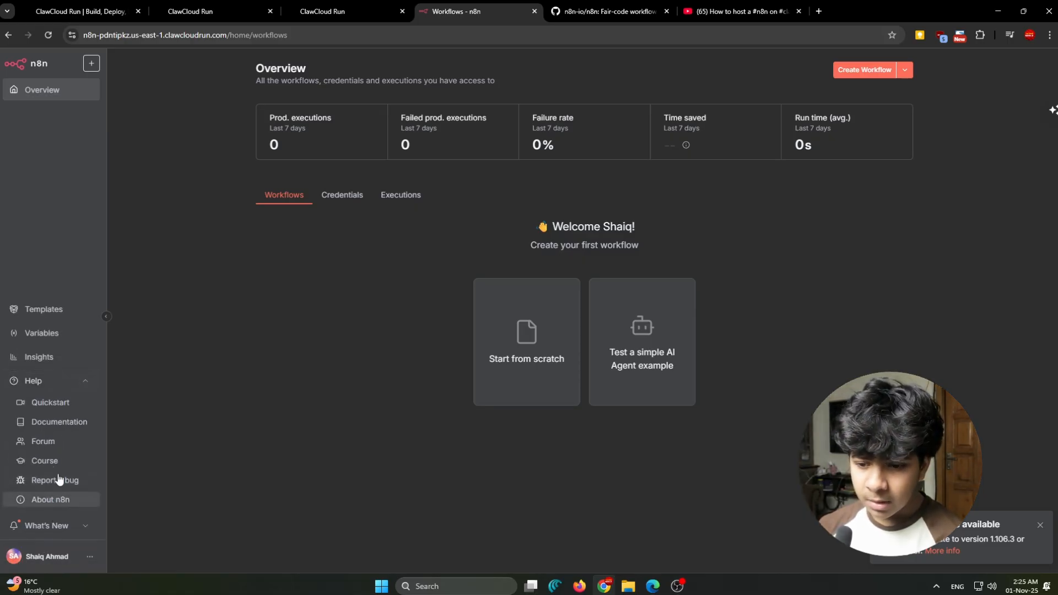
- Collapse Help, open the instance settings, and review the Usage and plan, Personal, Users, and n8n API pages
click(69, 382)
click(89, 556)
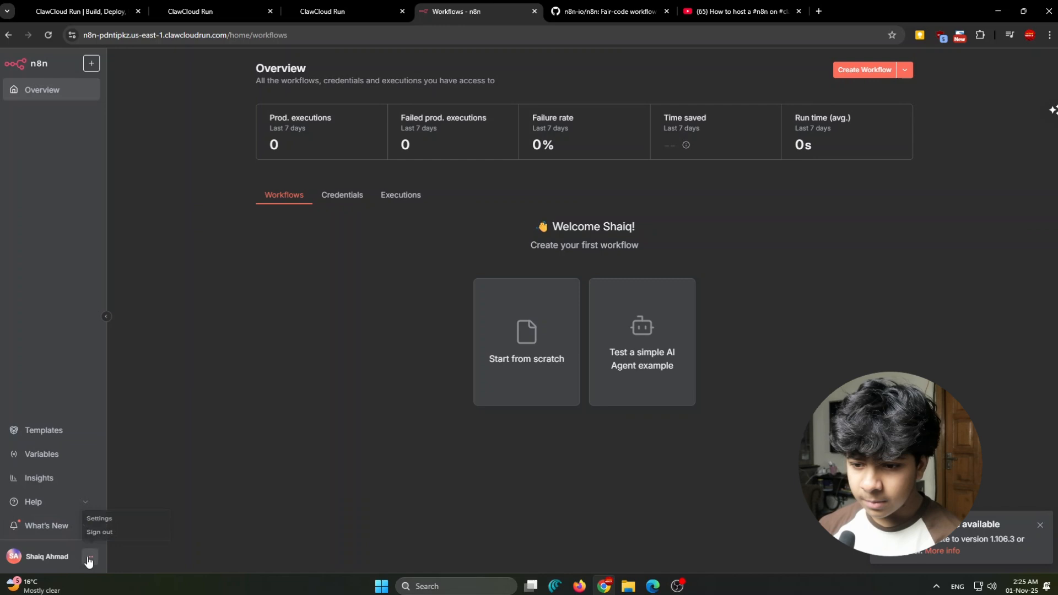
click(99, 513)
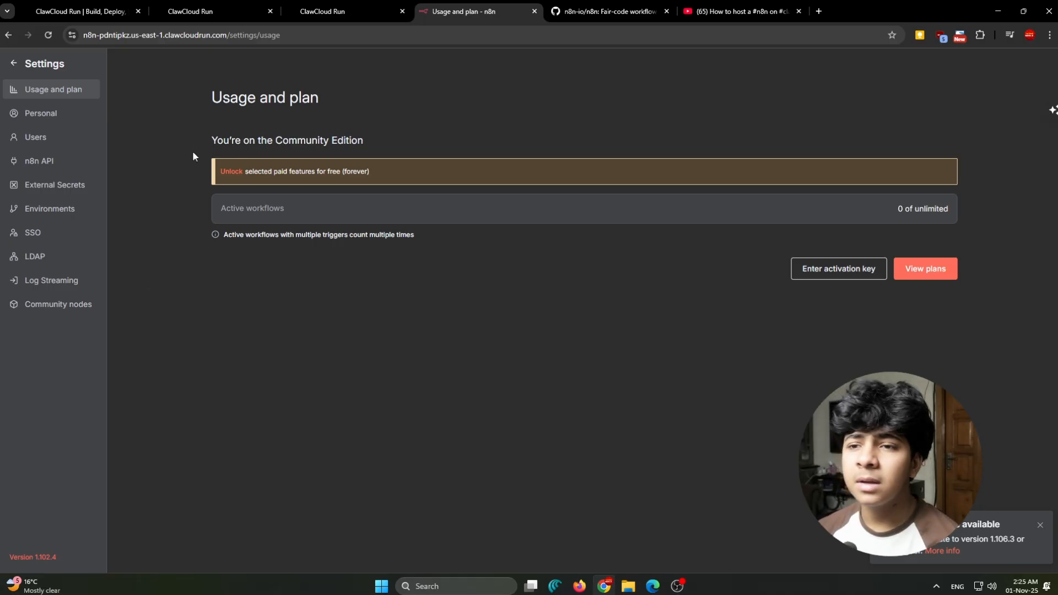
click(60, 116)
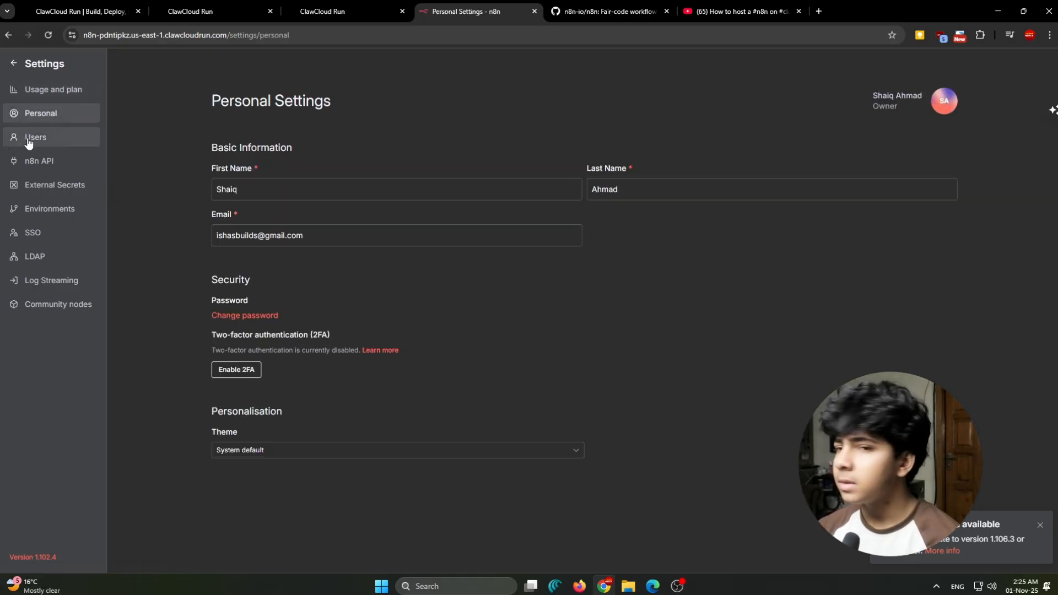
click(29, 142)
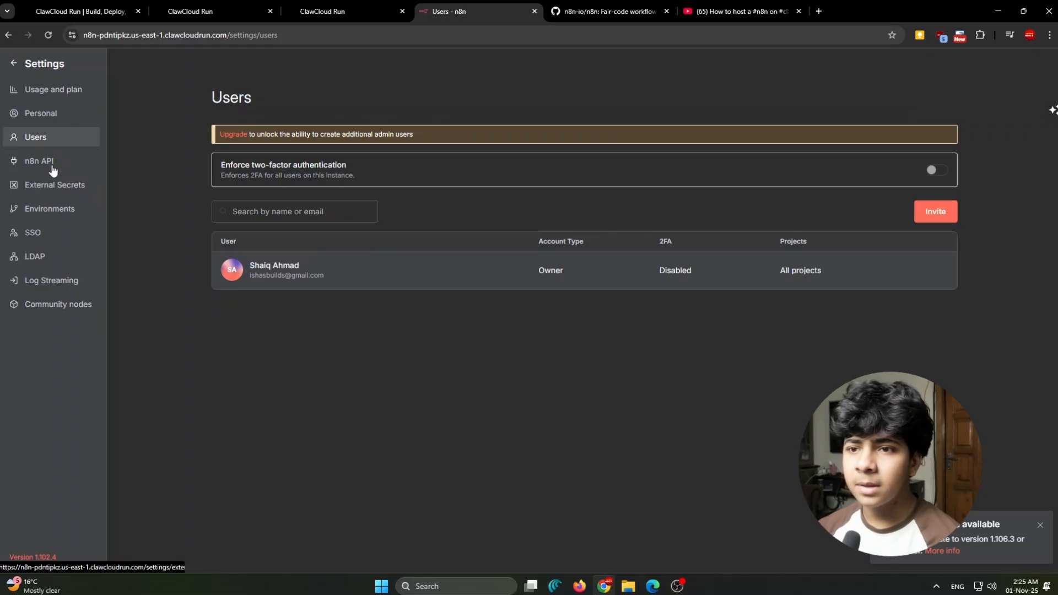
click(39, 164)
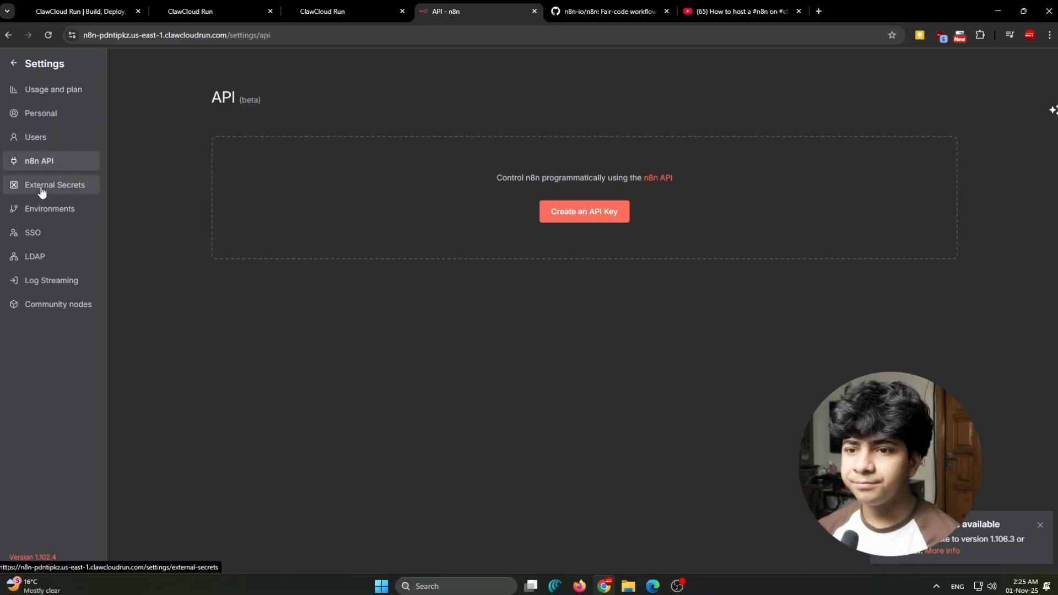
- Review the settings for External Secrets, Environments, SSO, LDAP, Community nodes, and Log Streaming, and return to the overview
click(42, 192)
click(53, 215)
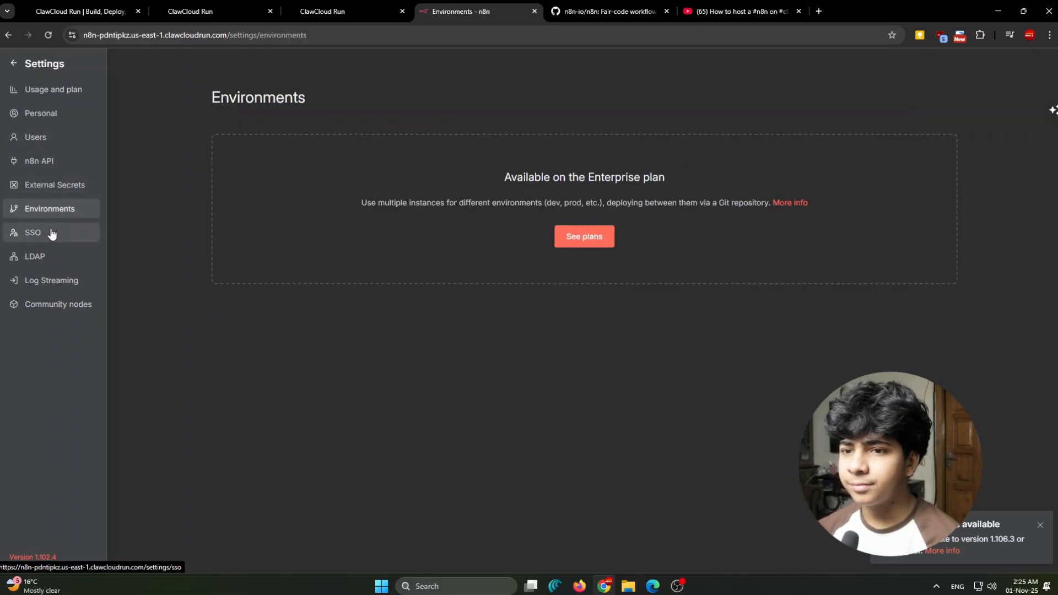
click(50, 241)
click(41, 267)
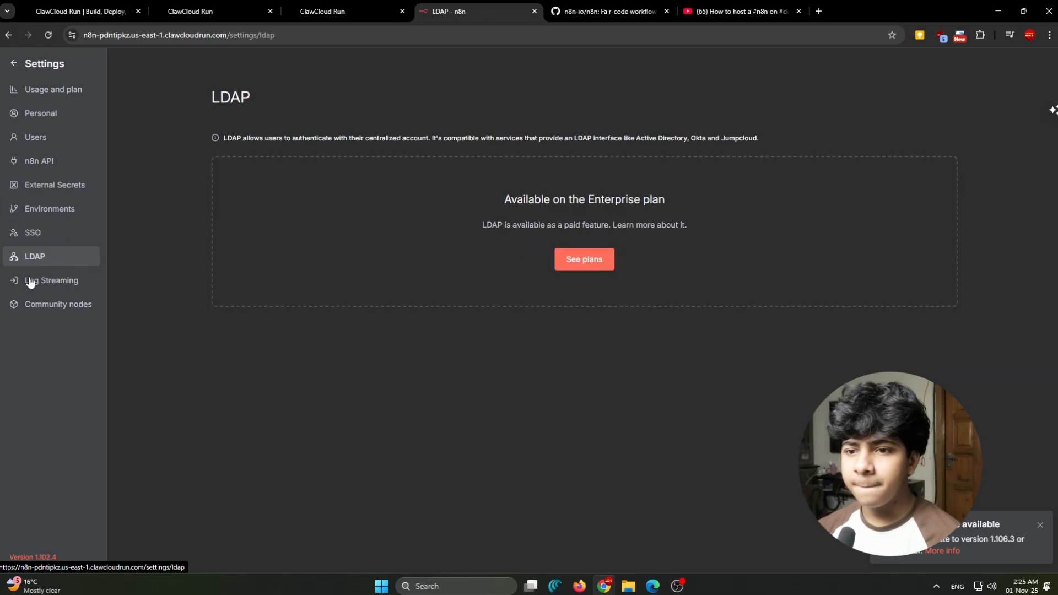
click(23, 303)
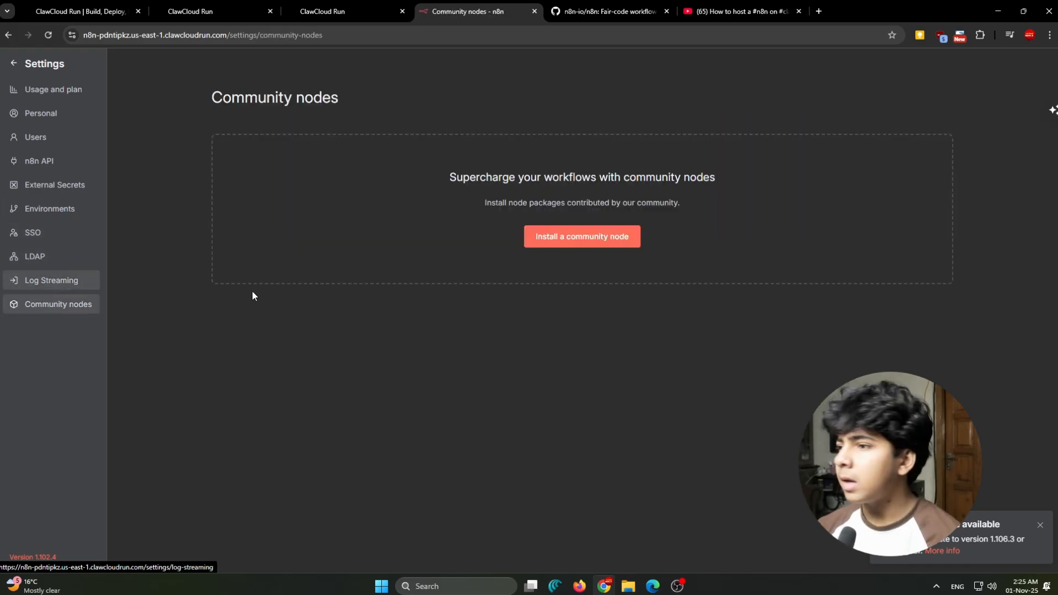
click(51, 281)
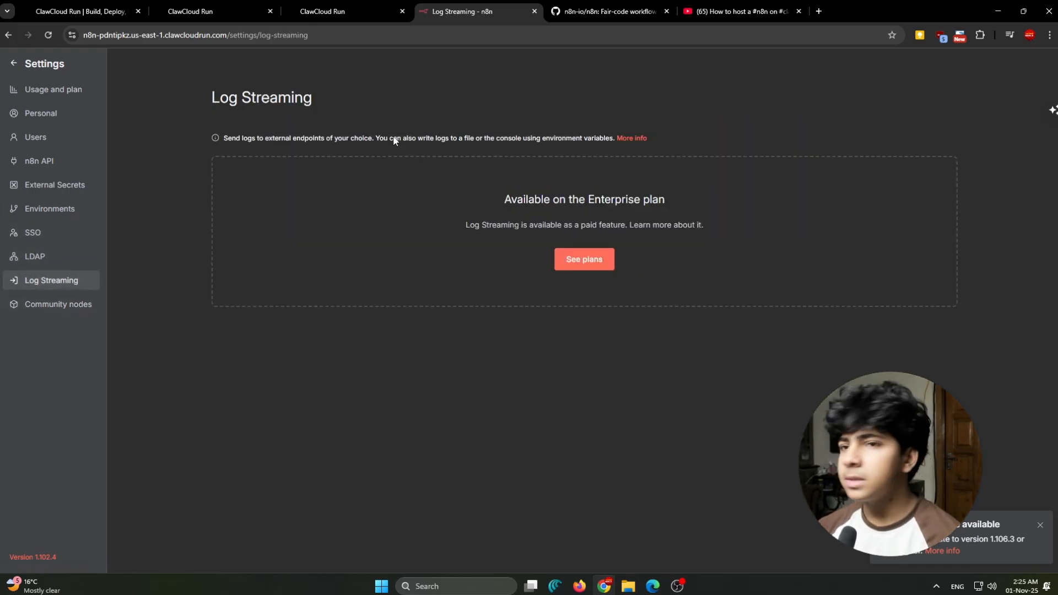
click(17, 66)
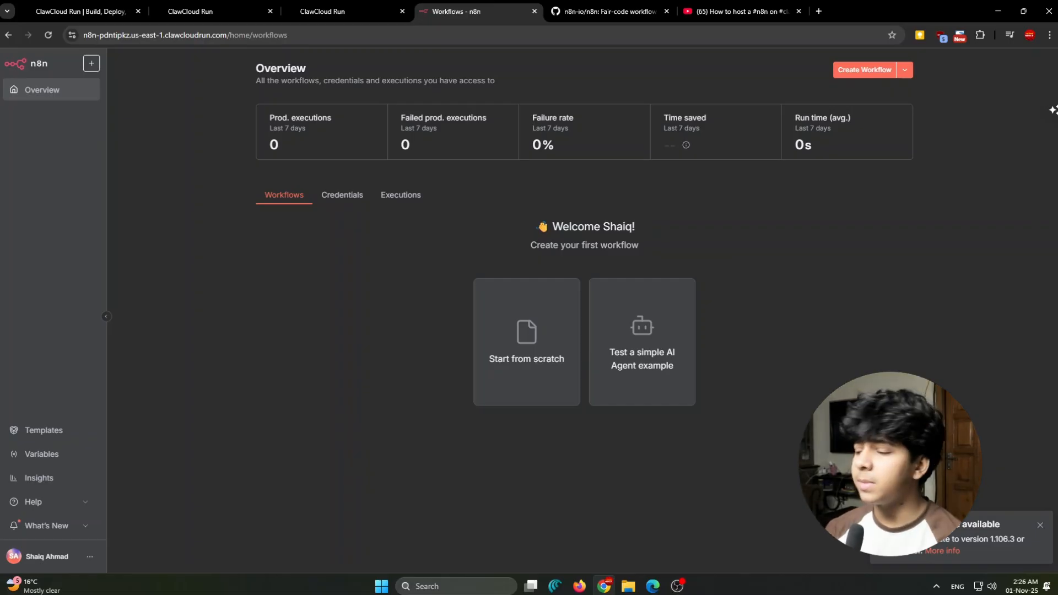
- Open the update notice's details, examine the list of newer n8n versions, and close it
click(957, 539)
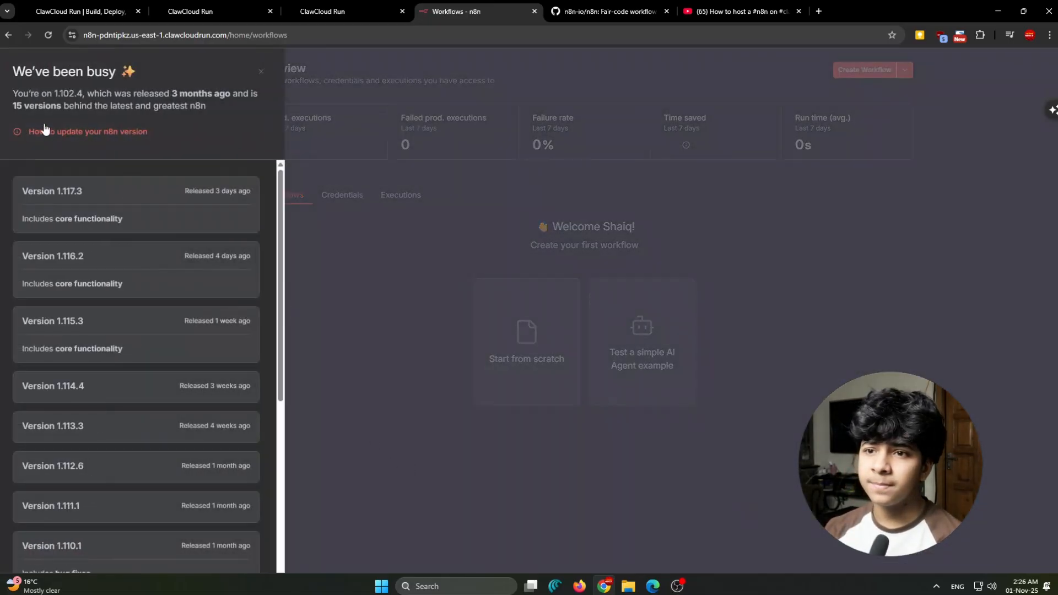
drag(20, 92, 0, 101)
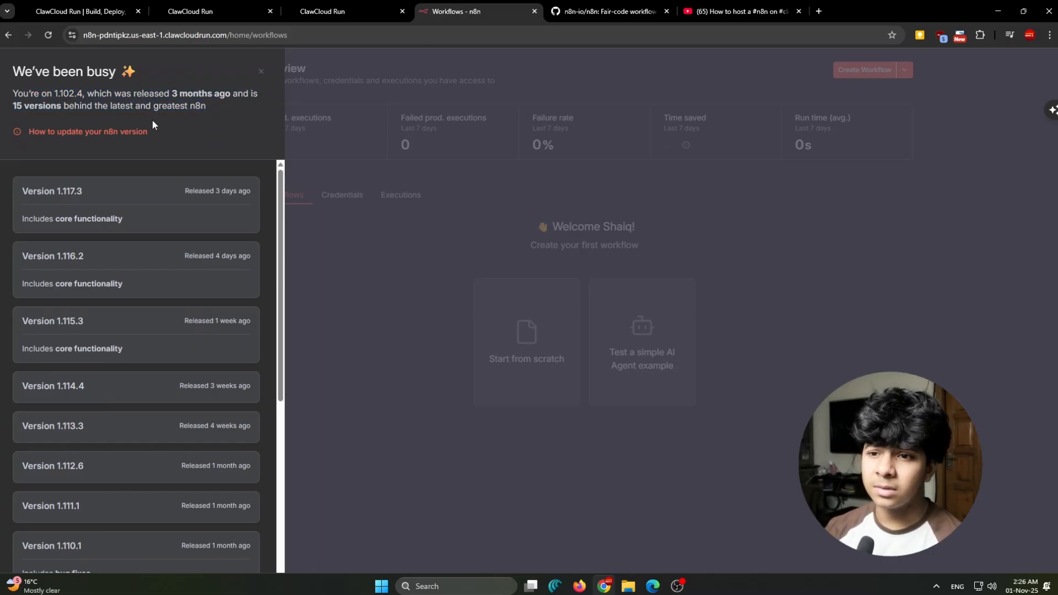
click(858, 336)
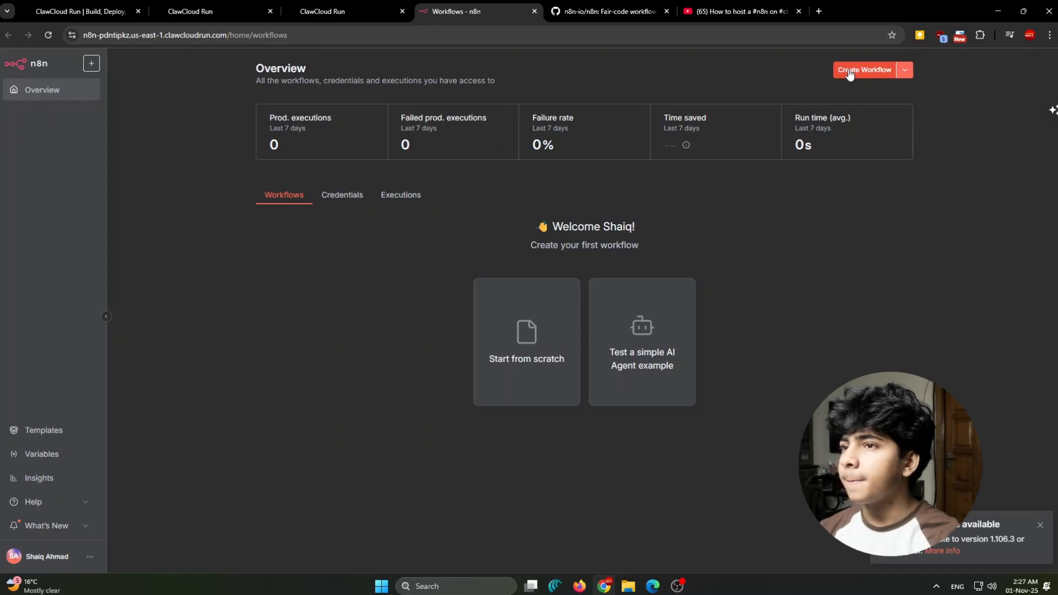
- Create a new workflow, dismiss the update notification, and save the empty workflow
click(849, 74)
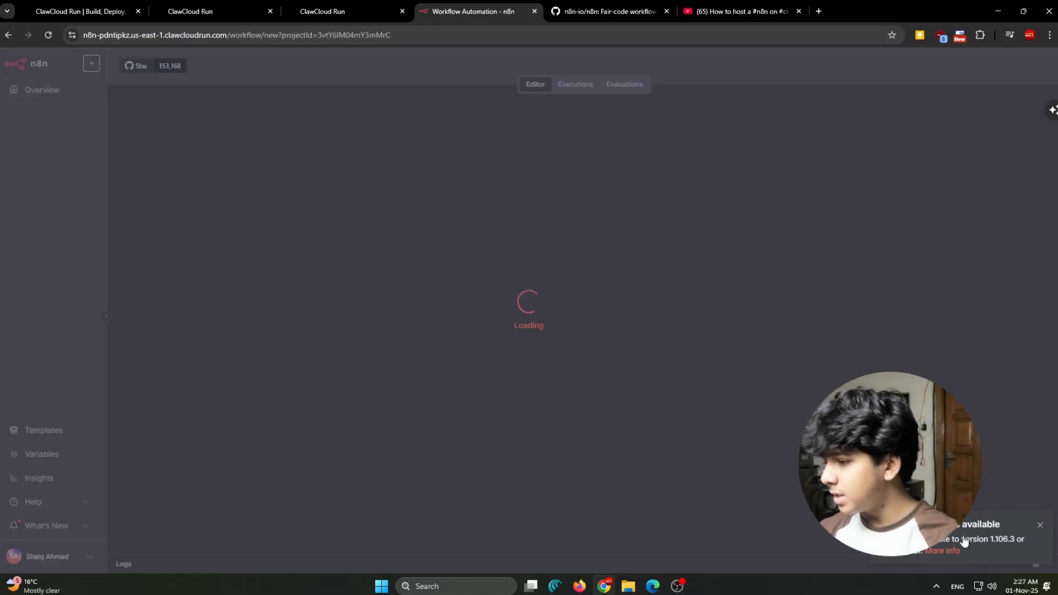
click(1038, 525)
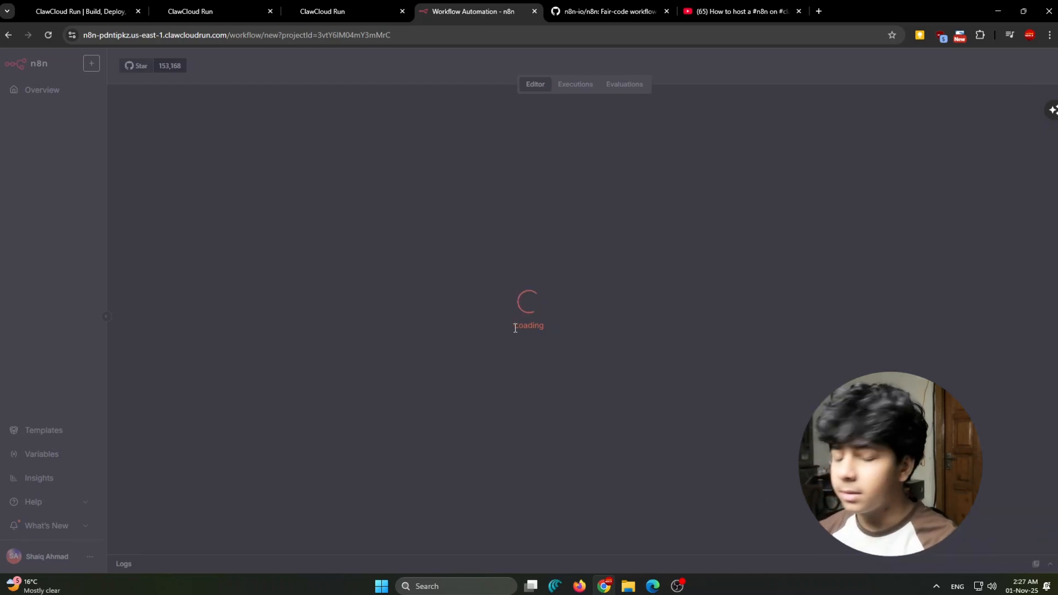
drag(515, 327, 574, 328)
click(574, 329)
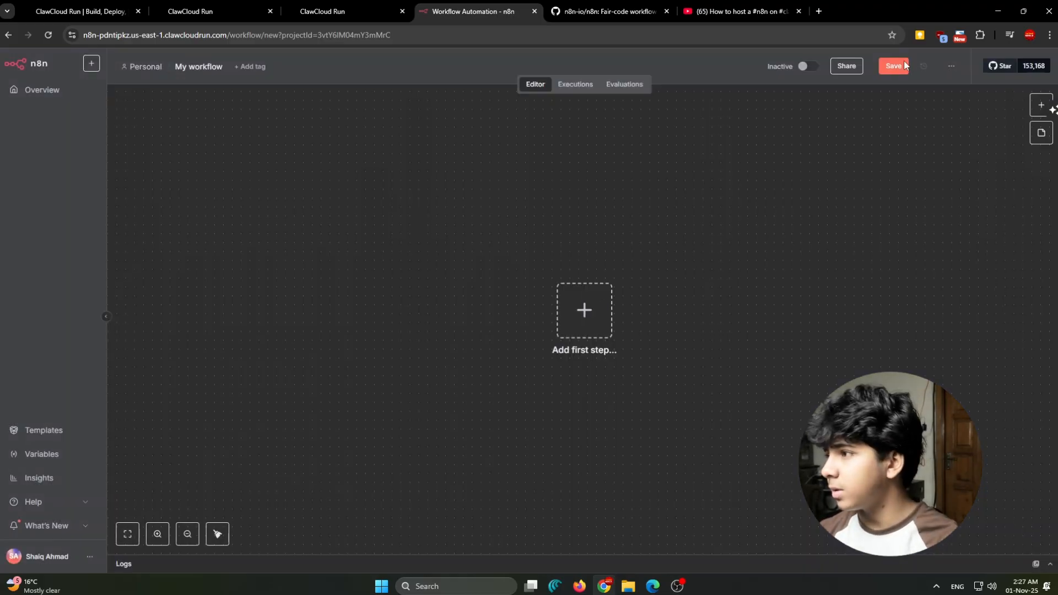
click(904, 65)
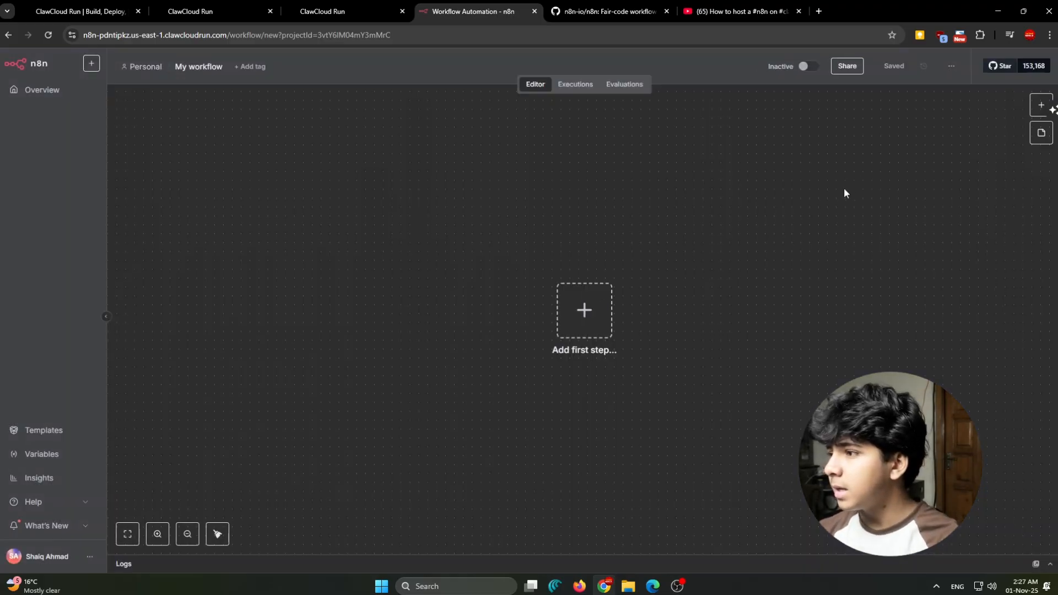
- Start adding the workflow's first step, search the nodes for "tele", and open the Telegram node's triggers and actions
scroll(844, 190, down, 5)
drag(820, 203, 716, 224)
scroll(692, 237, up, 6)
key(1)
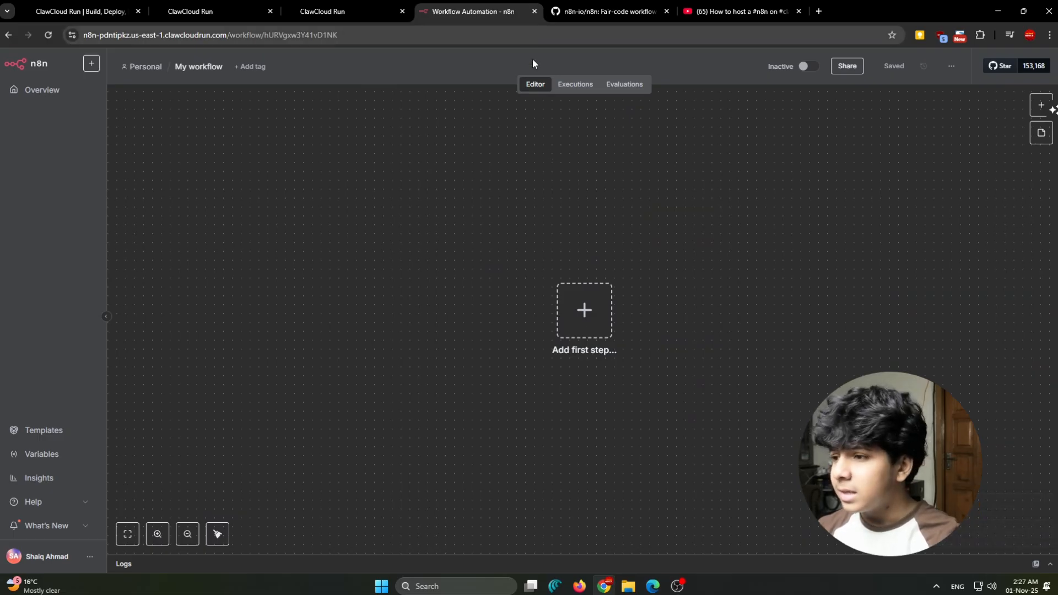
scroll(698, 268, down, 2)
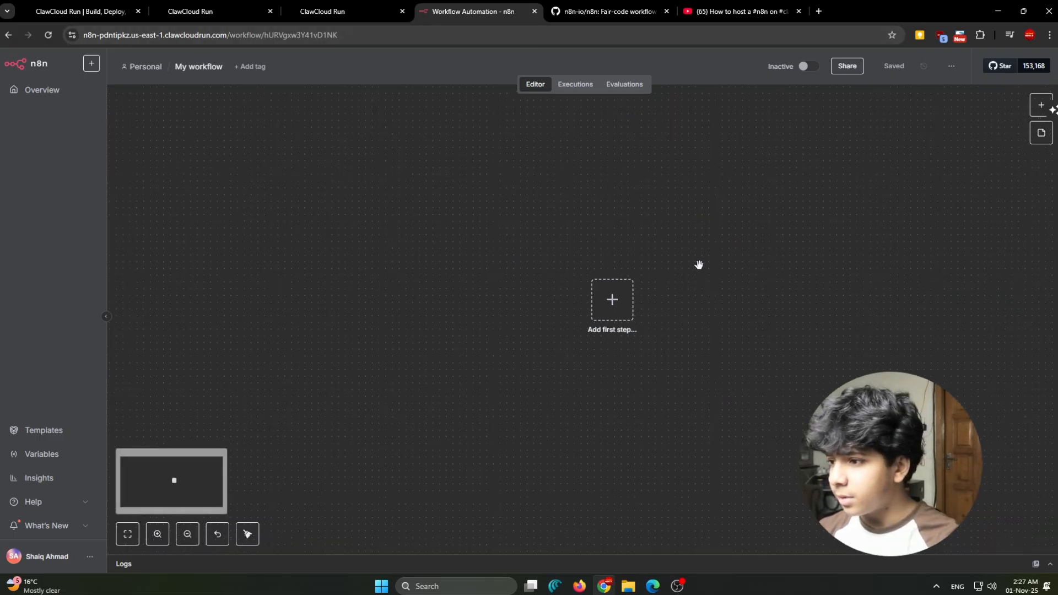
scroll(602, 302, up, 1)
click(600, 300)
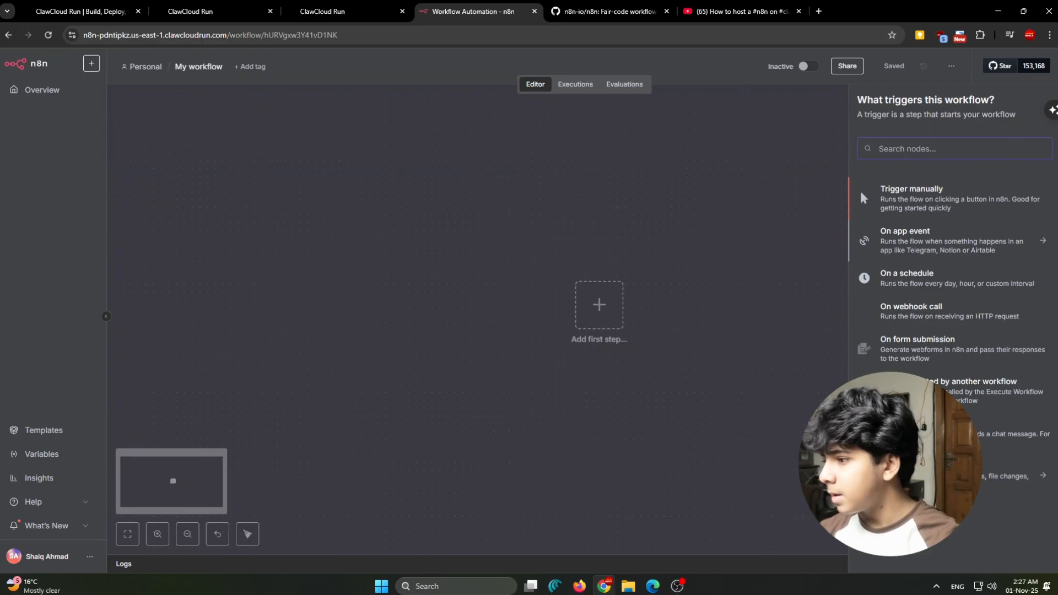
text(tele)
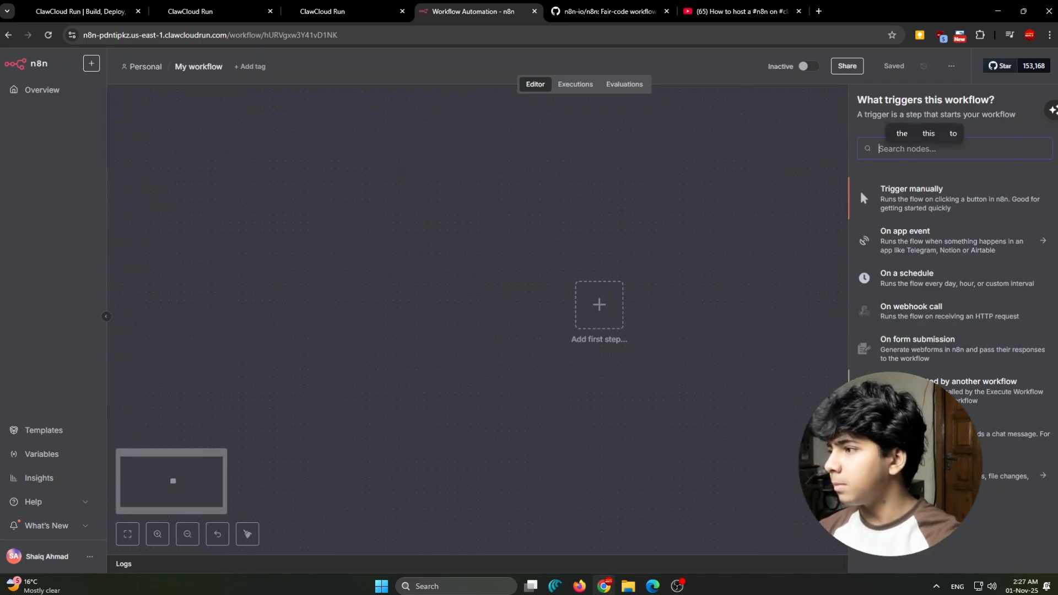
click(925, 193)
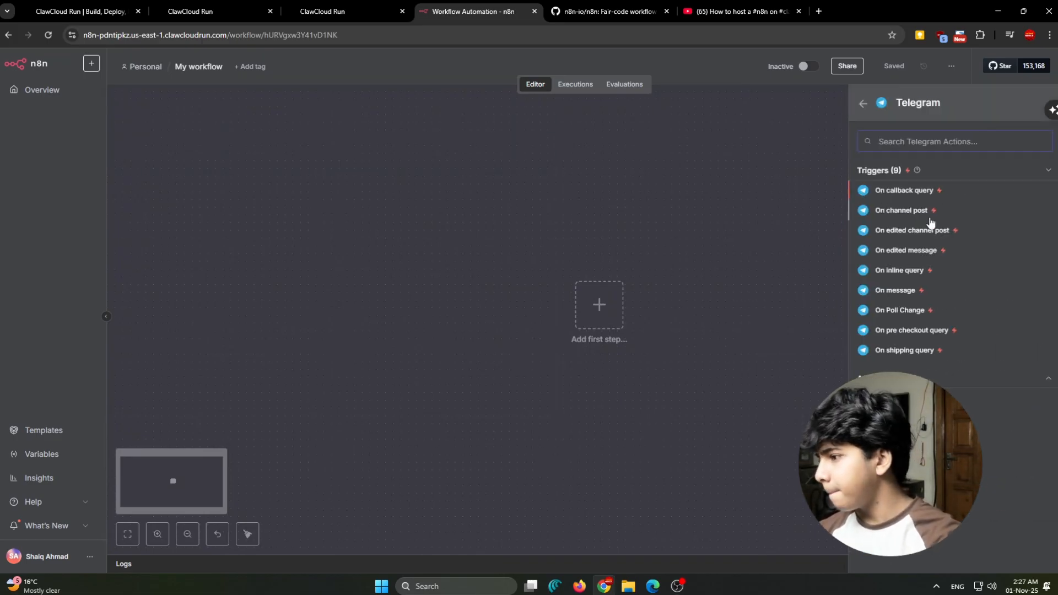
- Add the Telegram On message trigger and start creating a new Telegram credential for it
click(925, 375)
scroll(953, 275, down, 6)
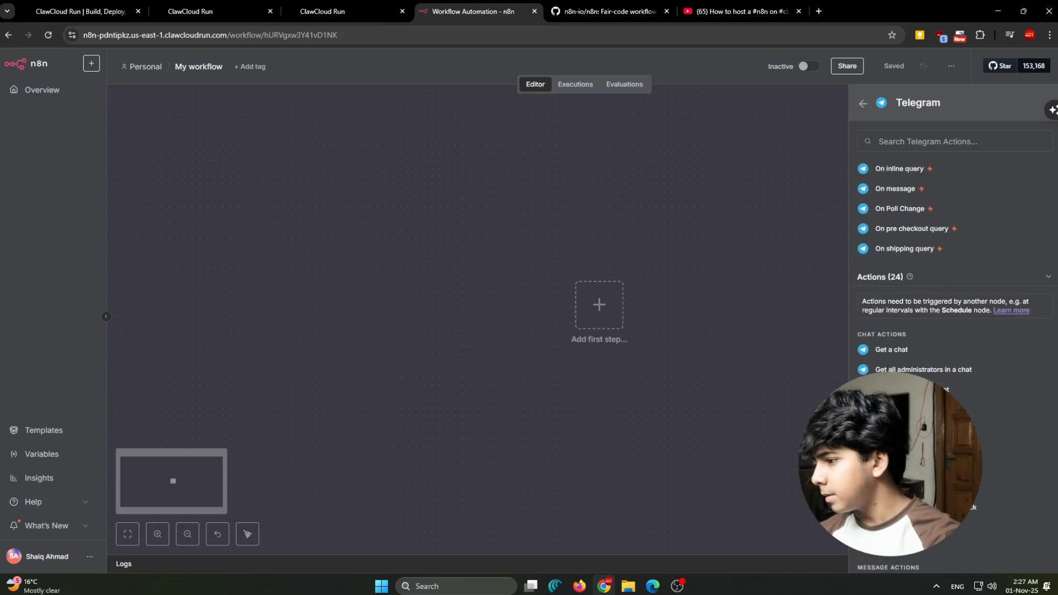
scroll(953, 275, up, 4)
scroll(915, 297, up, 3)
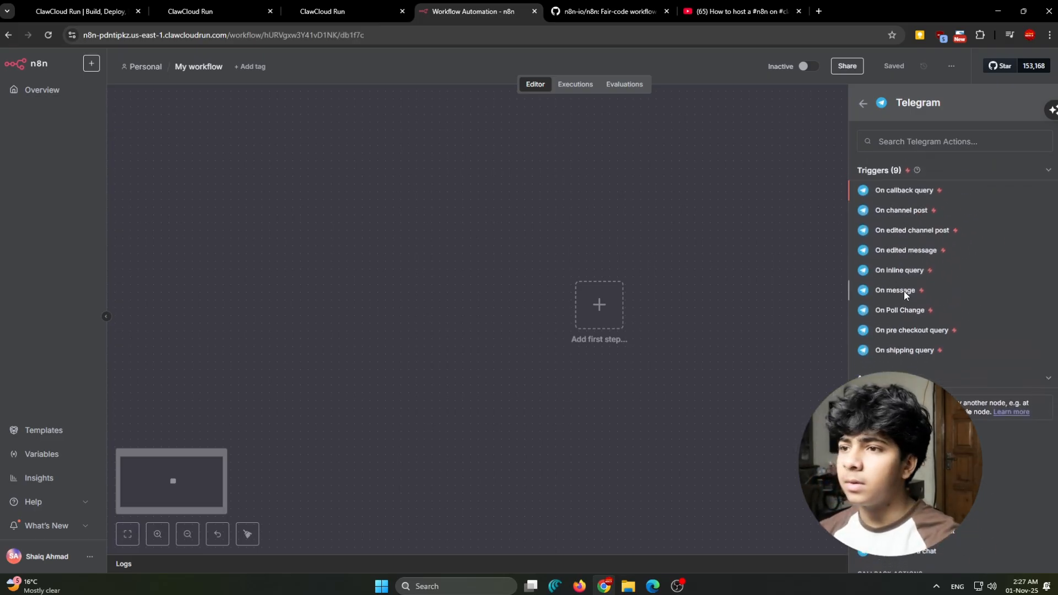
click(903, 290)
click(353, 168)
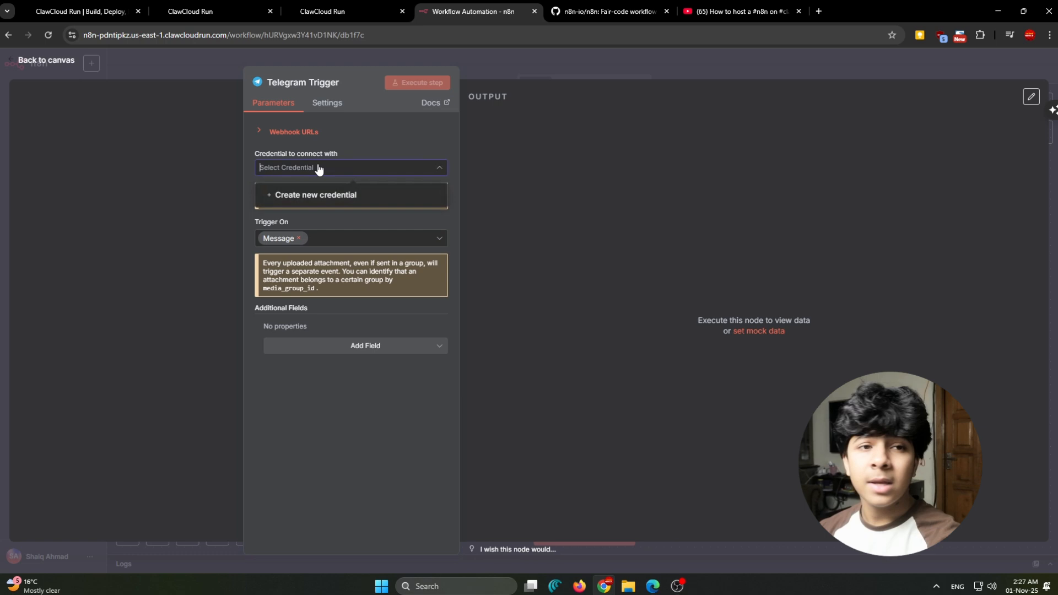
click(339, 198)
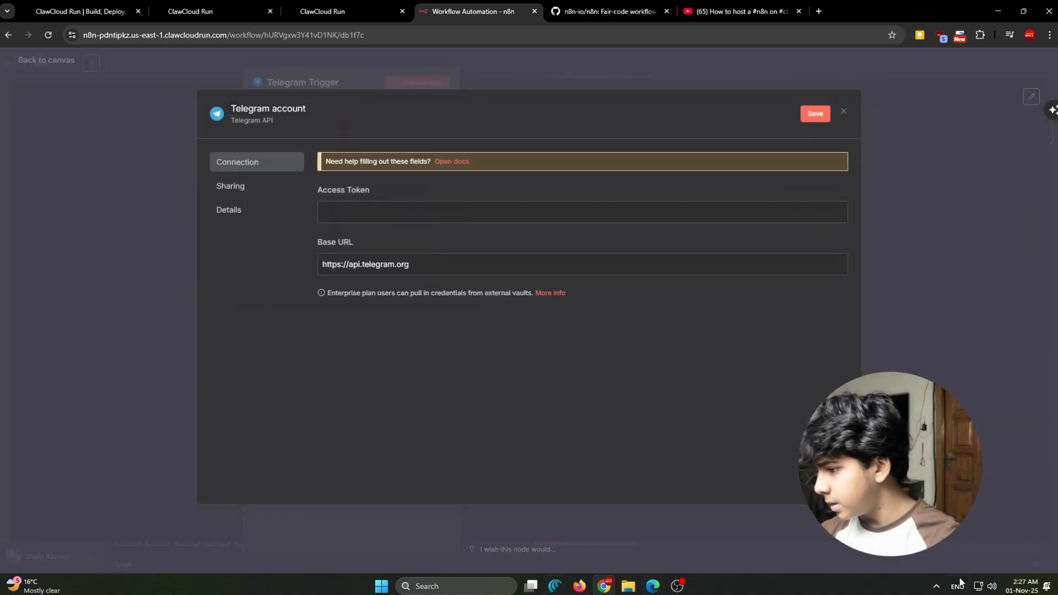
- Switch to the Telegram desktop app, copy the newest bot's access token from the BotFather chat, and return to the n8n credential
click(934, 584)
click(936, 565)
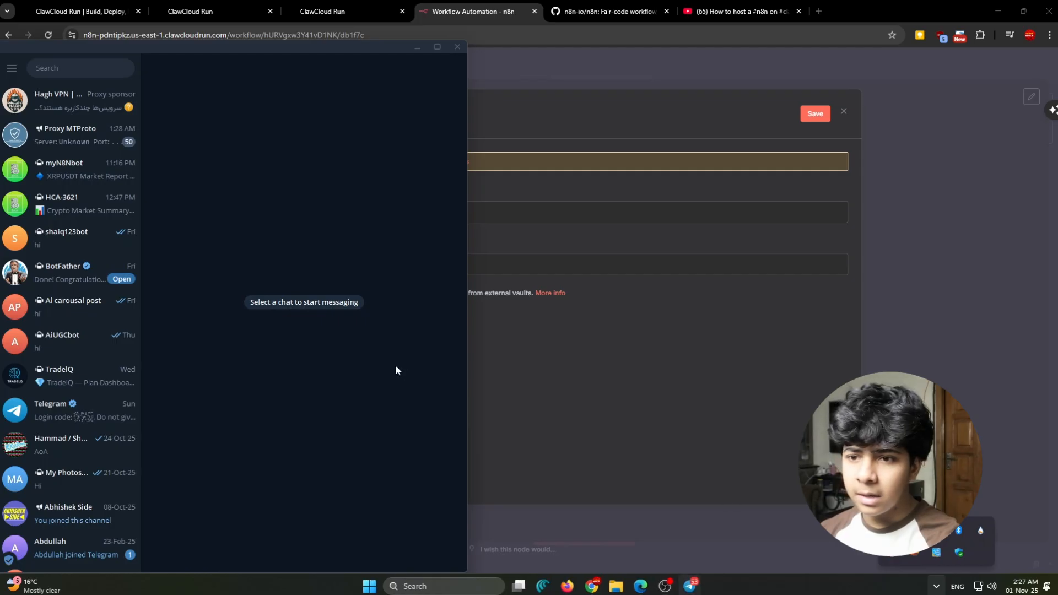
click(64, 278)
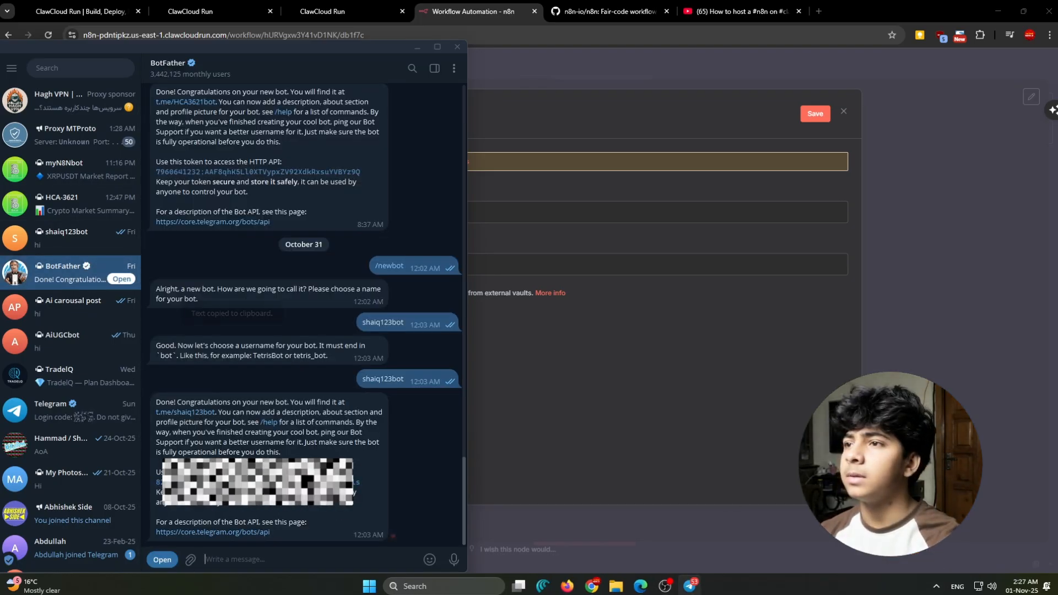
click(275, 482)
click(417, 48)
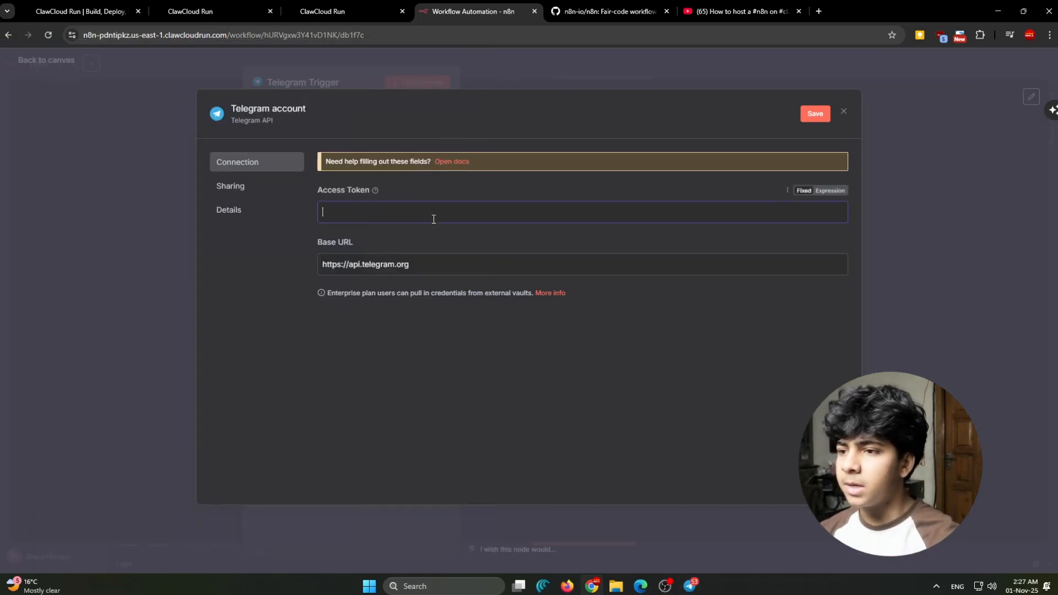
- Paste the bot's access token into the Telegram credential, save it, and save the workflow from the canvas
key(ctrl+v)
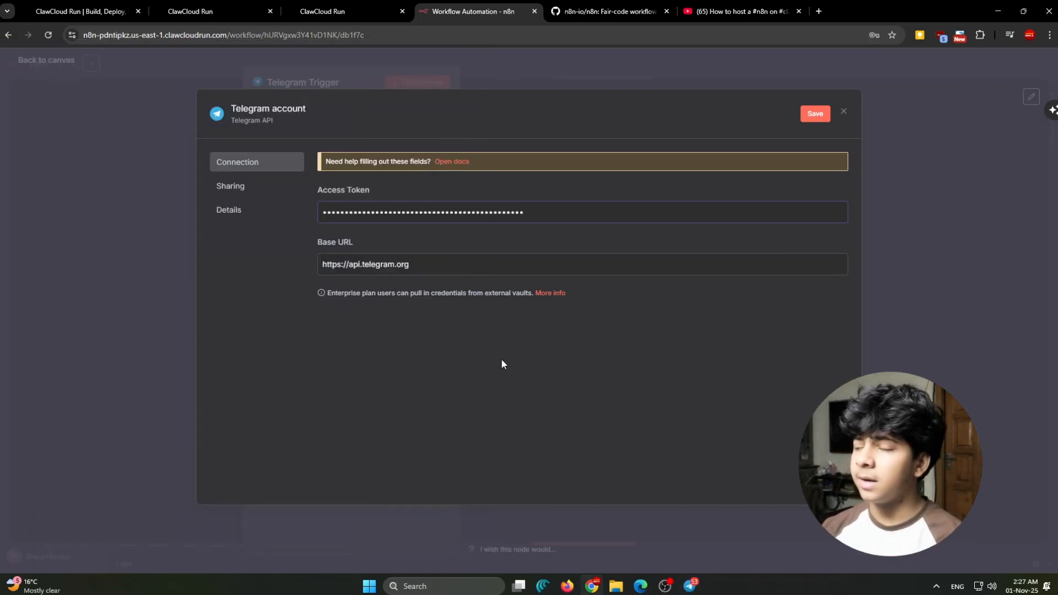
click(814, 114)
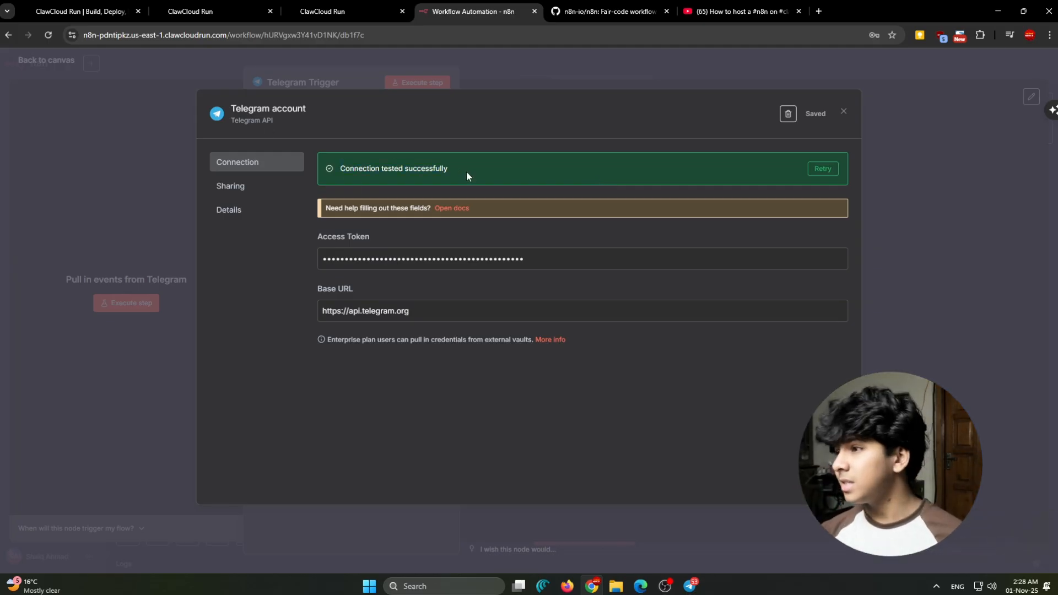
click(844, 112)
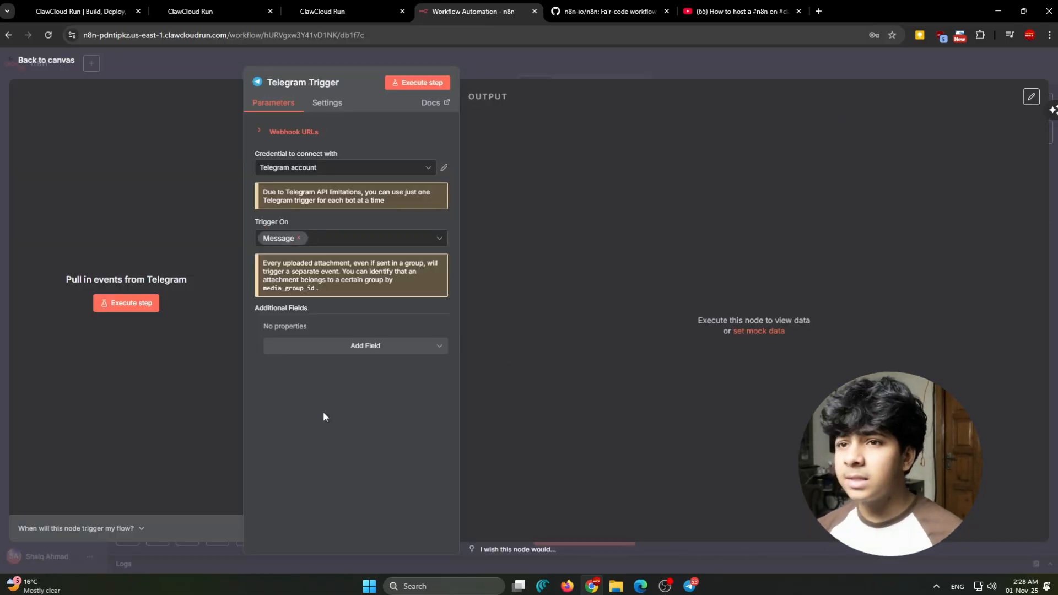
click(46, 60)
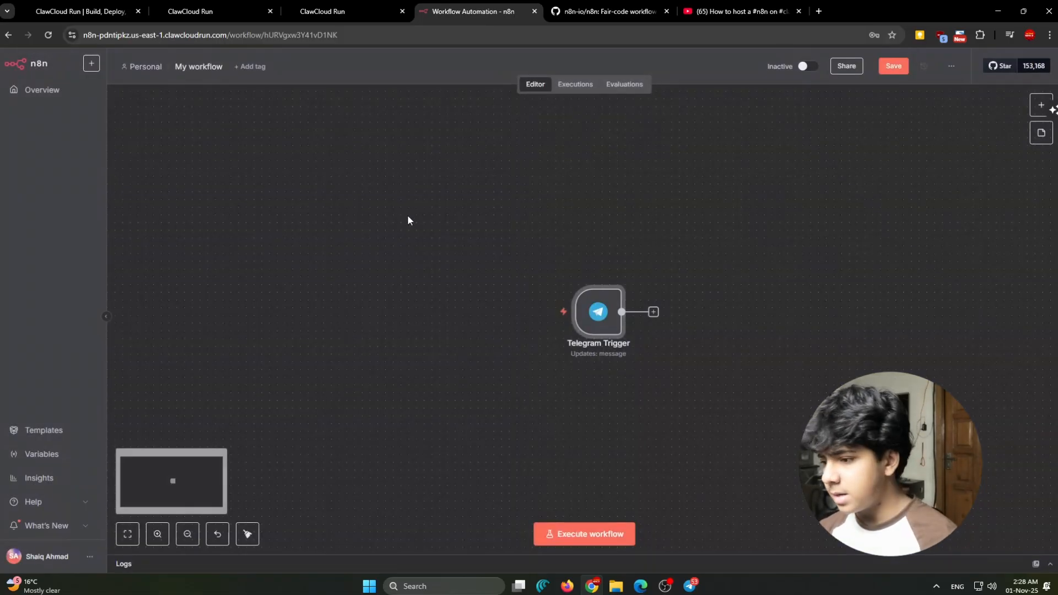
key(ctrl+s)
- Execute the workflow and send "hi" to the newest bot in the Telegram desktop app, minimizing Telegram once the message is sent
key(alt+Tab)
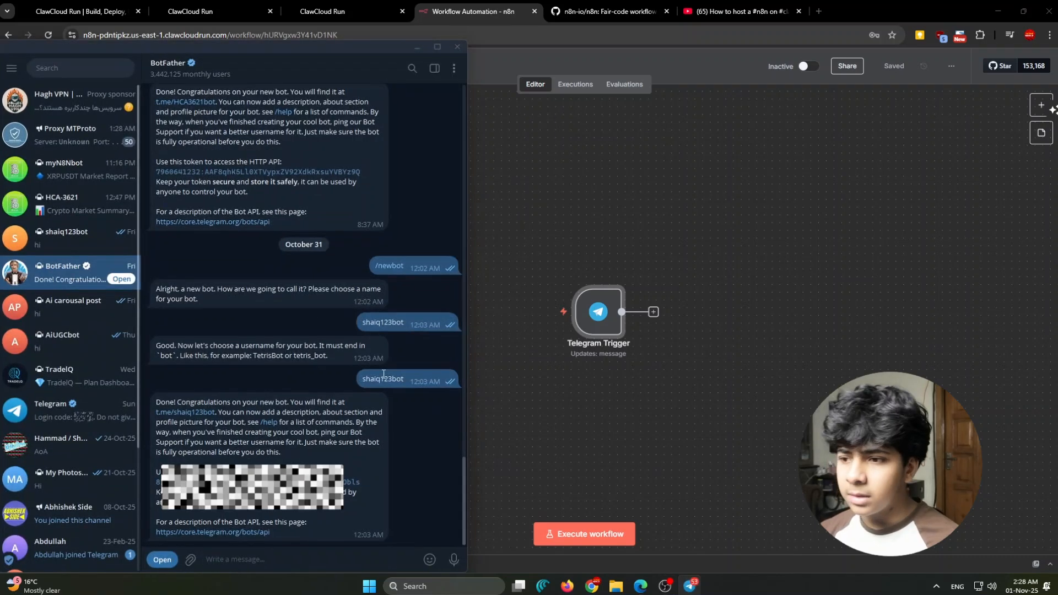
click(102, 238)
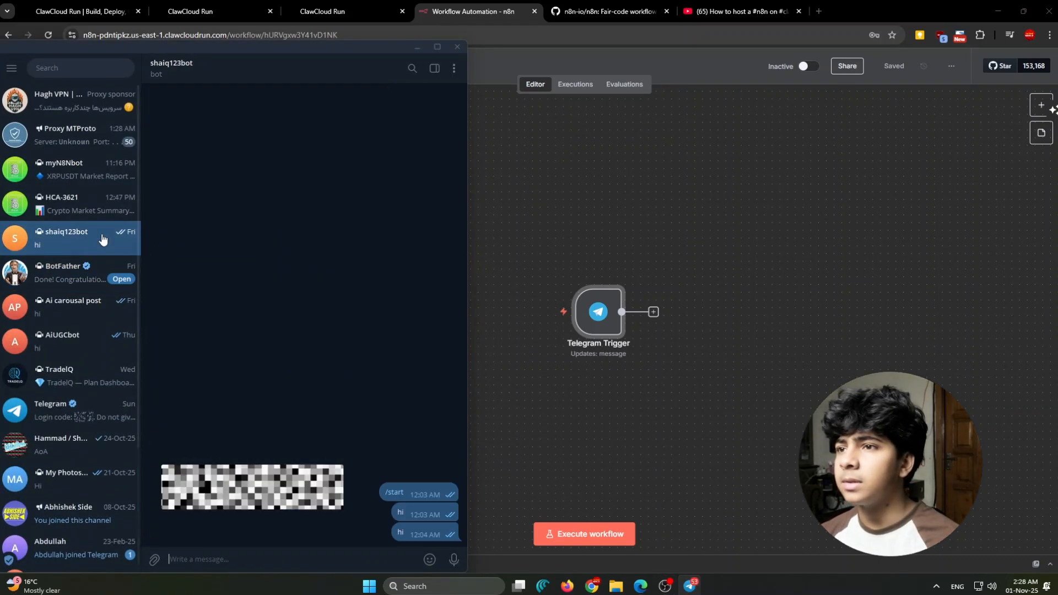
click(589, 537)
click(689, 586)
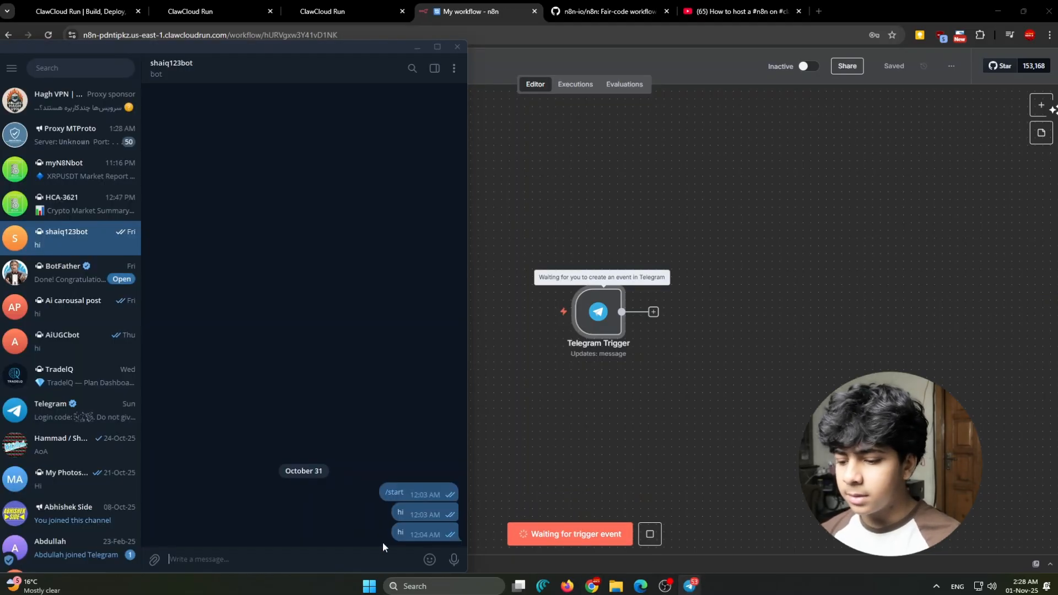
text(hi)
key(Return)
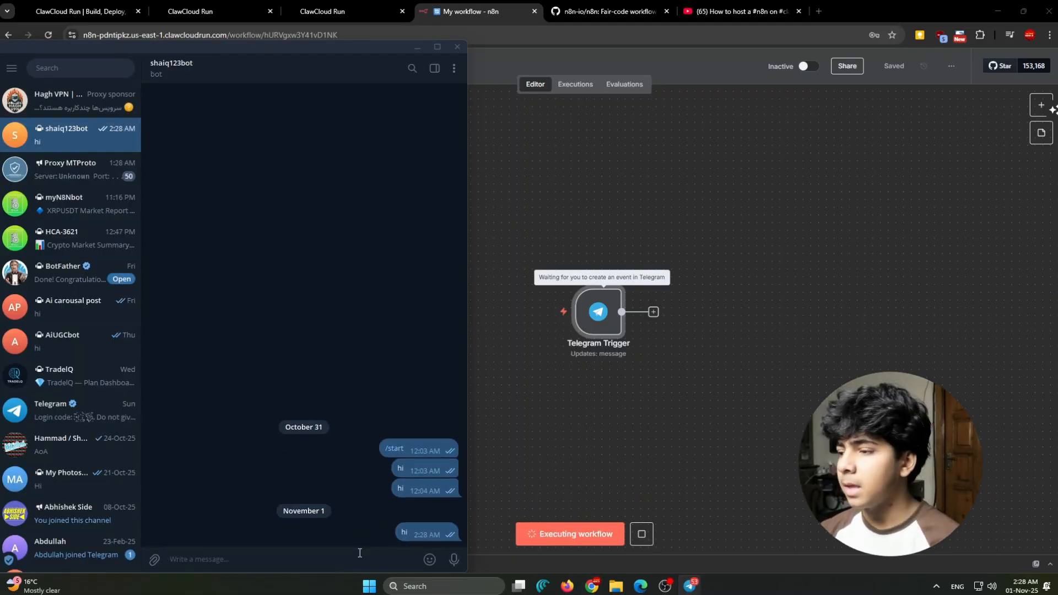
click(417, 46)
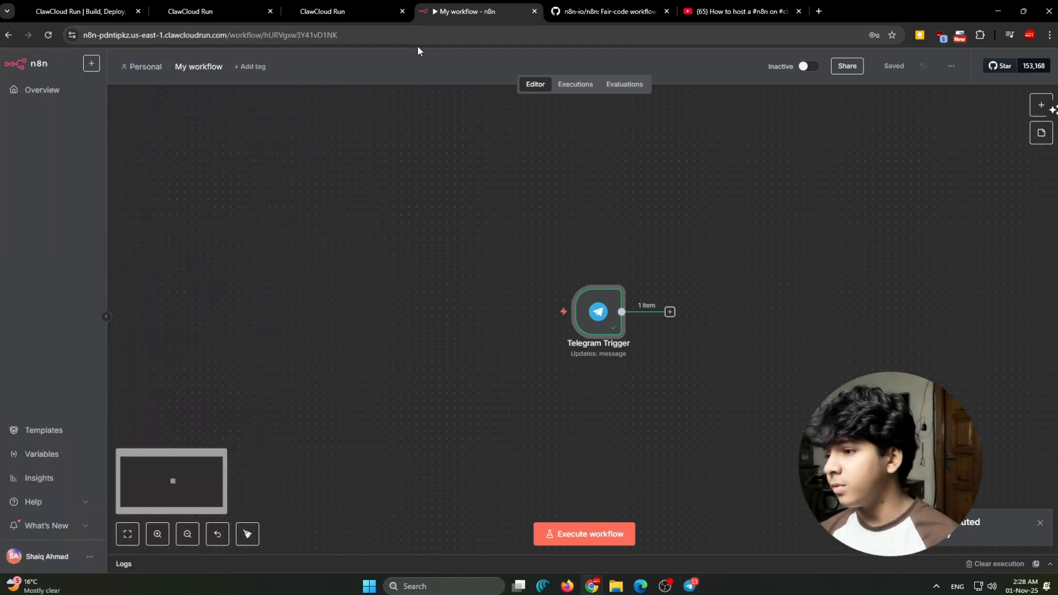
- Search the nodes for "tele" and add a Telegram Edit a text message action after the Telegram Trigger
scroll(728, 337, up, 5)
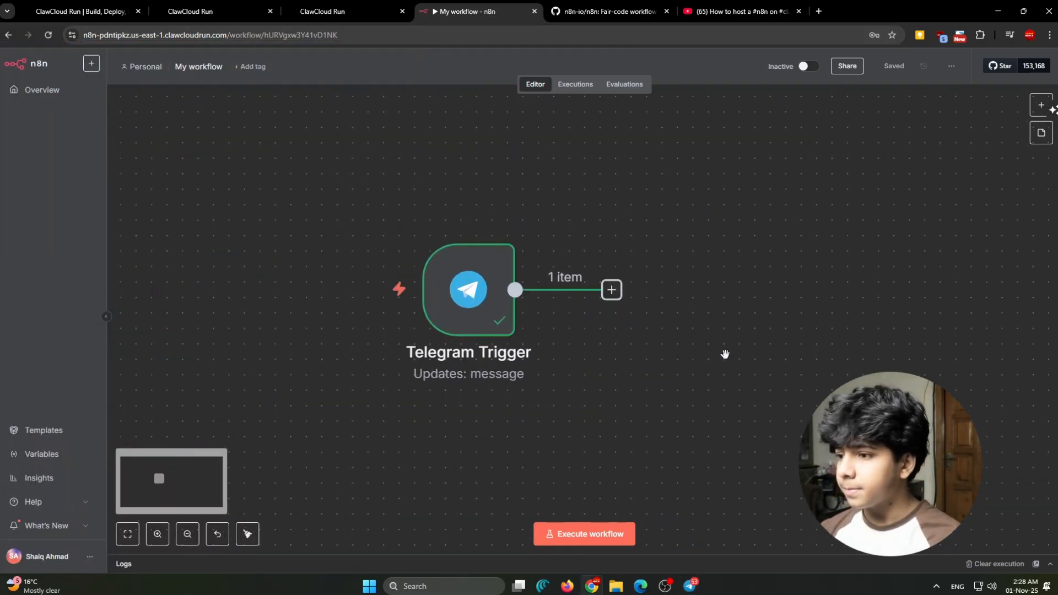
drag(689, 352, 733, 361)
scroll(726, 354, down, 5)
drag(775, 395, 667, 392)
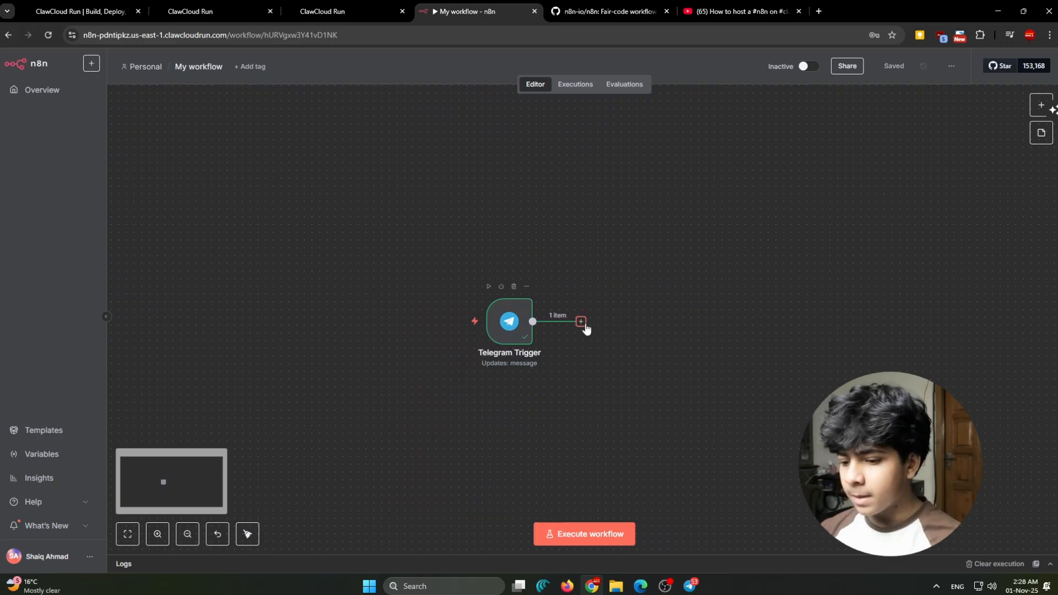
click(580, 322)
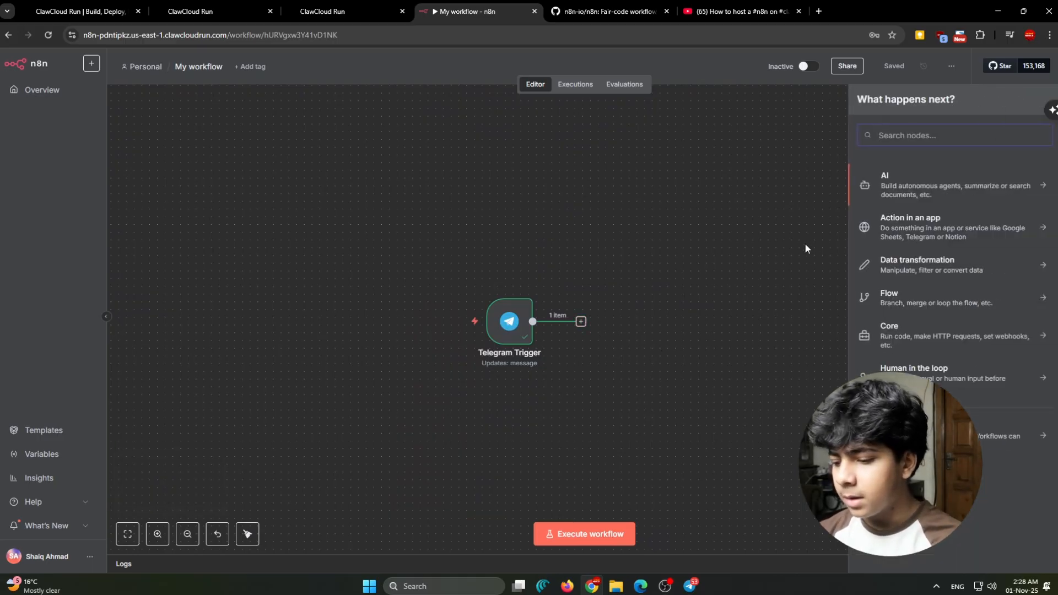
text(tele)
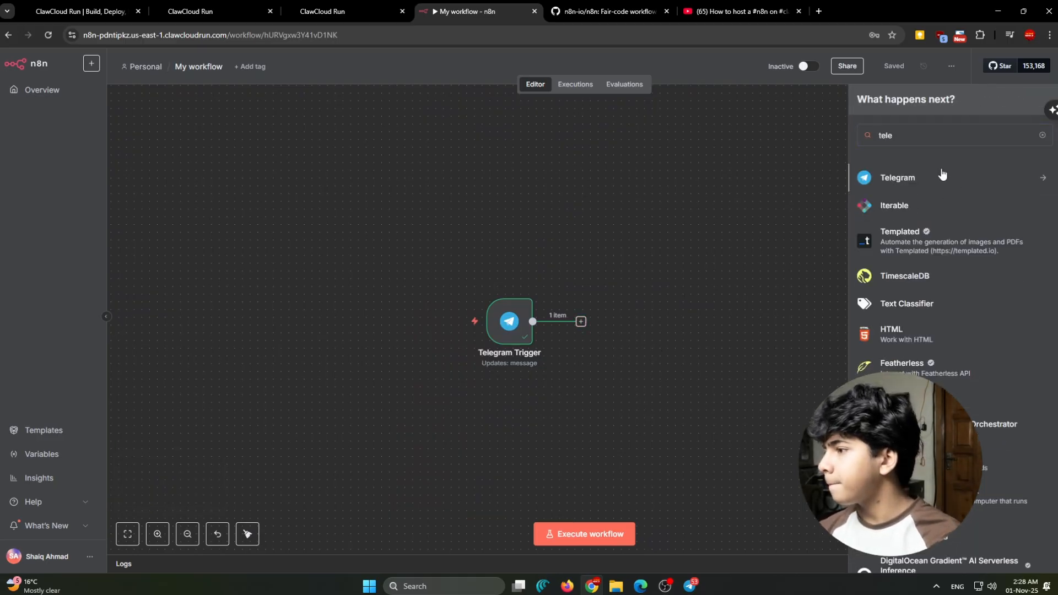
click(942, 176)
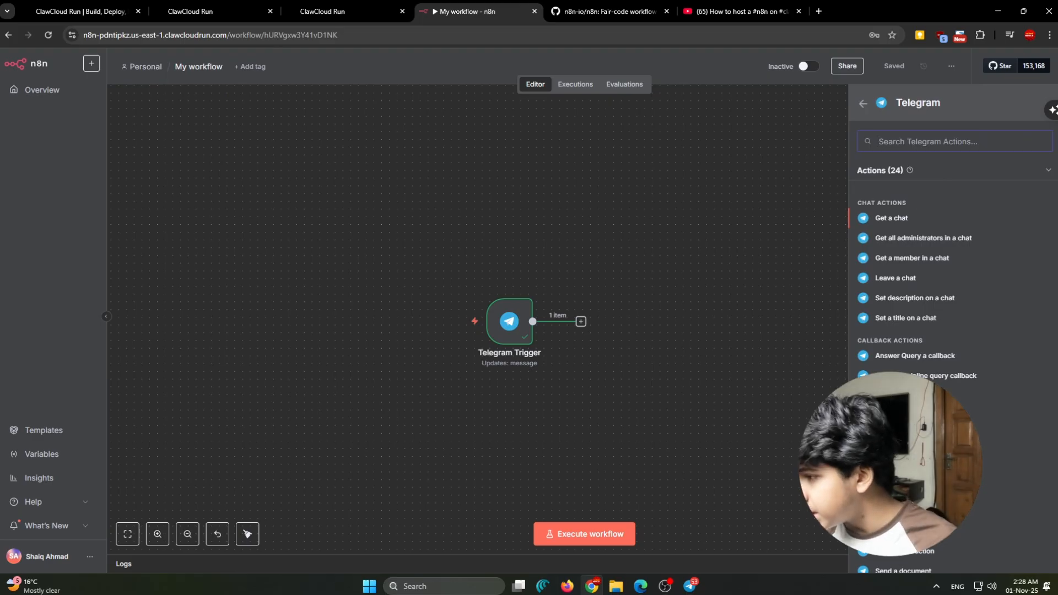
scroll(953, 331, down, 3)
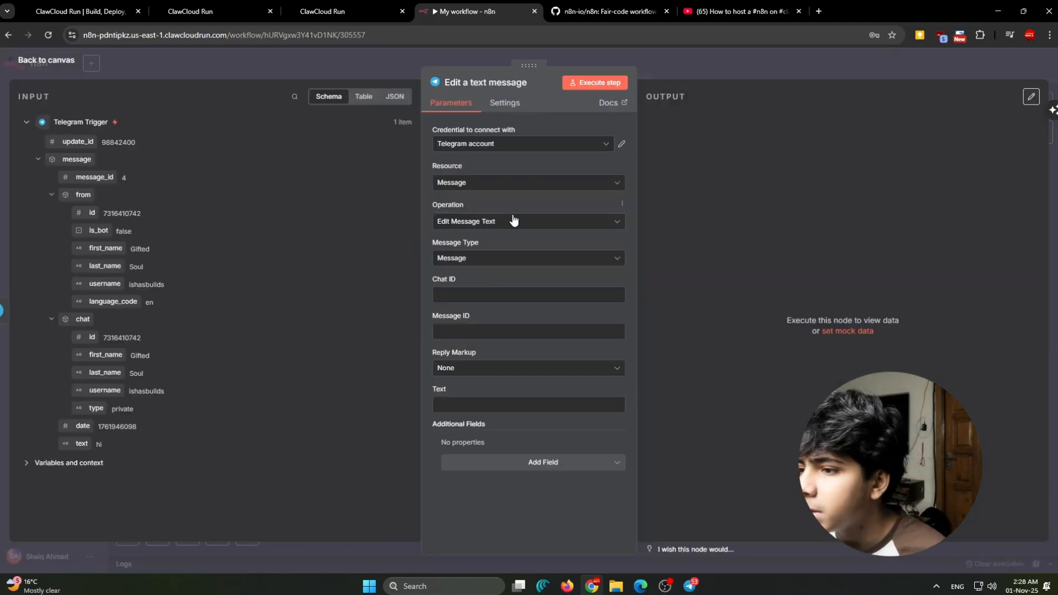
- Change the new Telegram node's operation to Send Message
click(512, 221)
scroll(514, 329, down, 3)
scroll(514, 328, up, 3)
scroll(511, 277, down, 1)
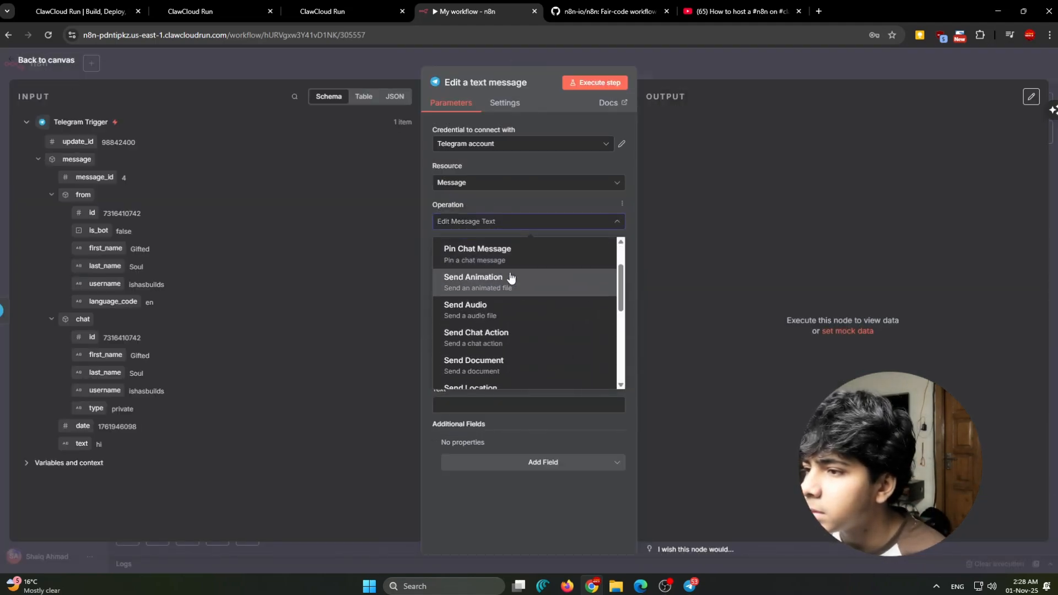
scroll(511, 277, up, 1)
scroll(503, 342, down, 1)
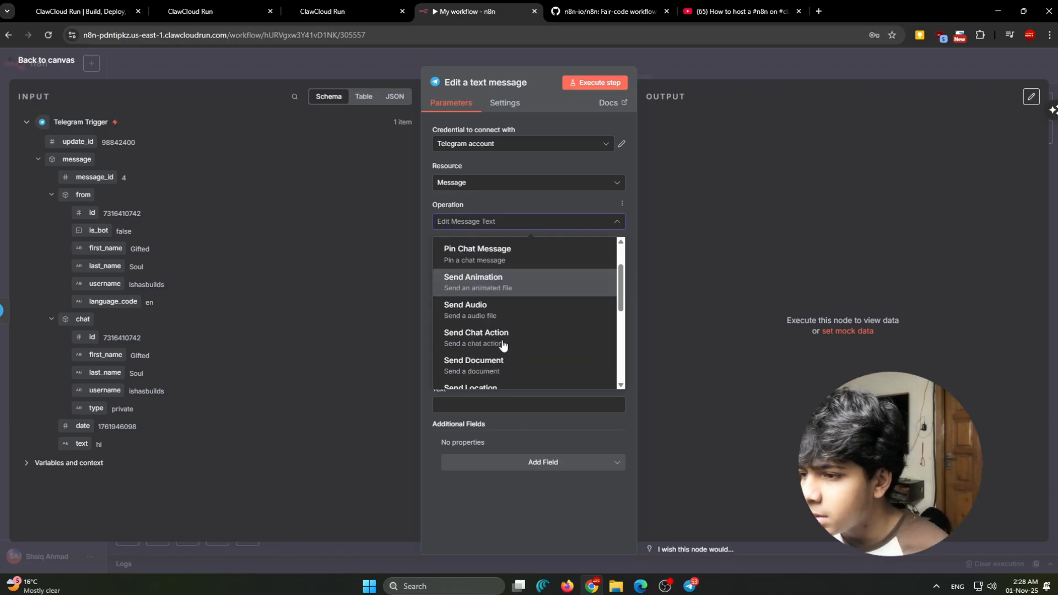
scroll(503, 343, down, 4)
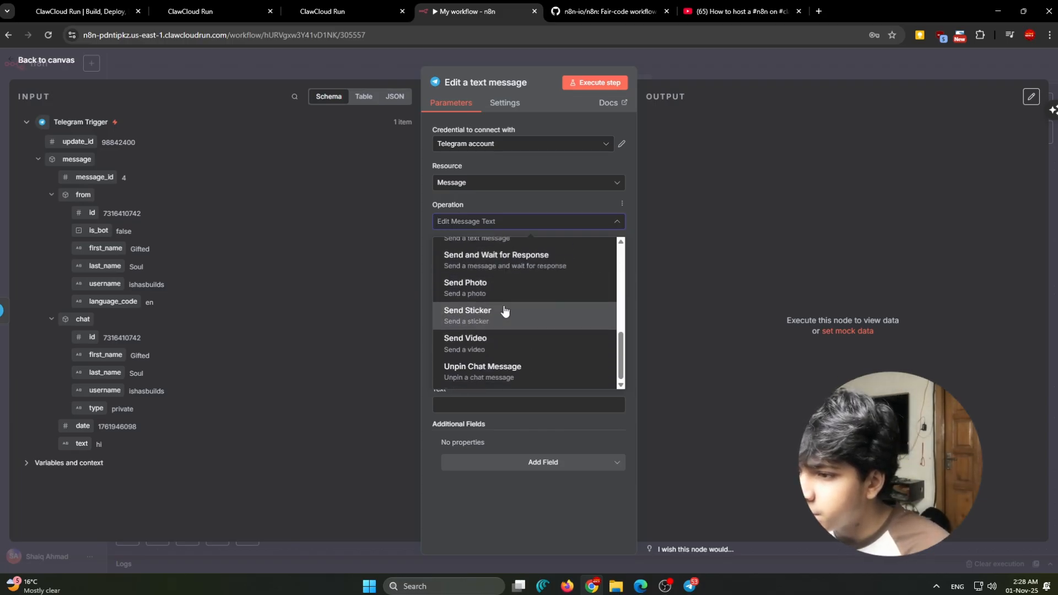
scroll(504, 312, up, 1)
scroll(551, 358, down, 1)
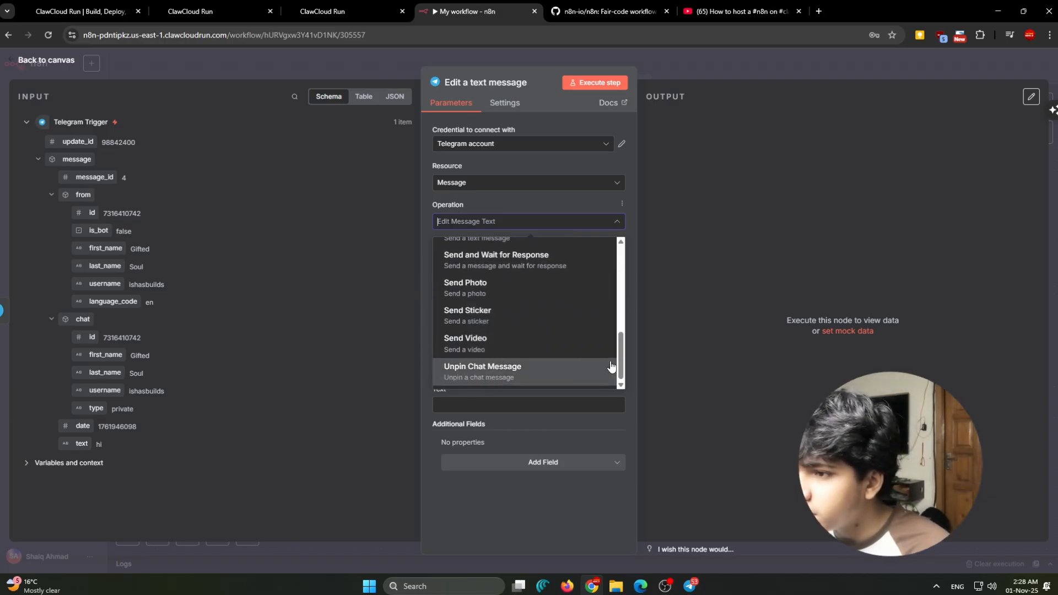
scroll(623, 366, up, 2)
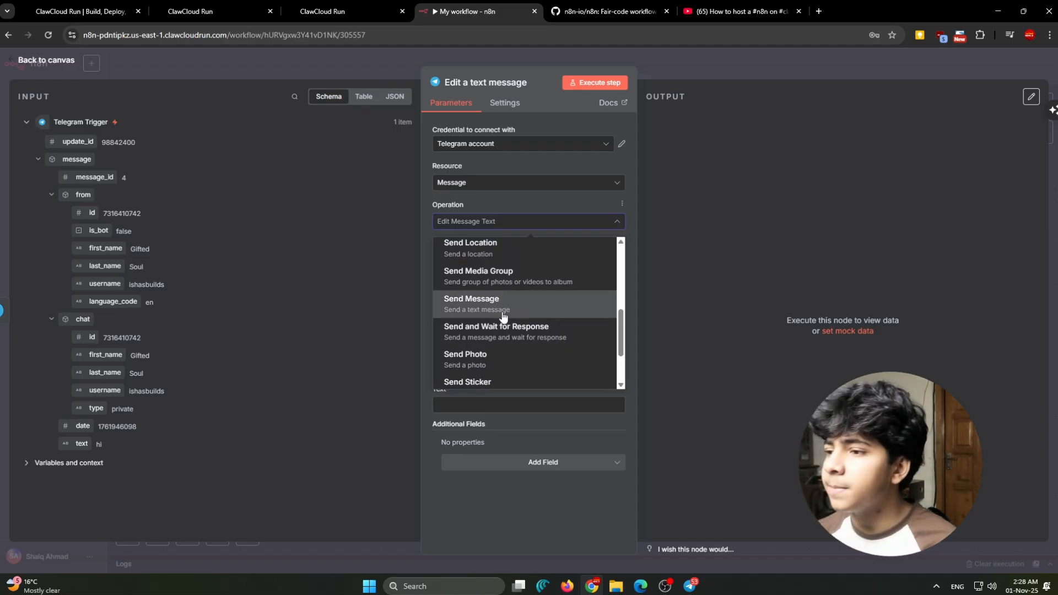
click(503, 301)
- Map the Chat ID to the sender's id from the trigger output, {{ $json.message.from.id }}
click(489, 265)
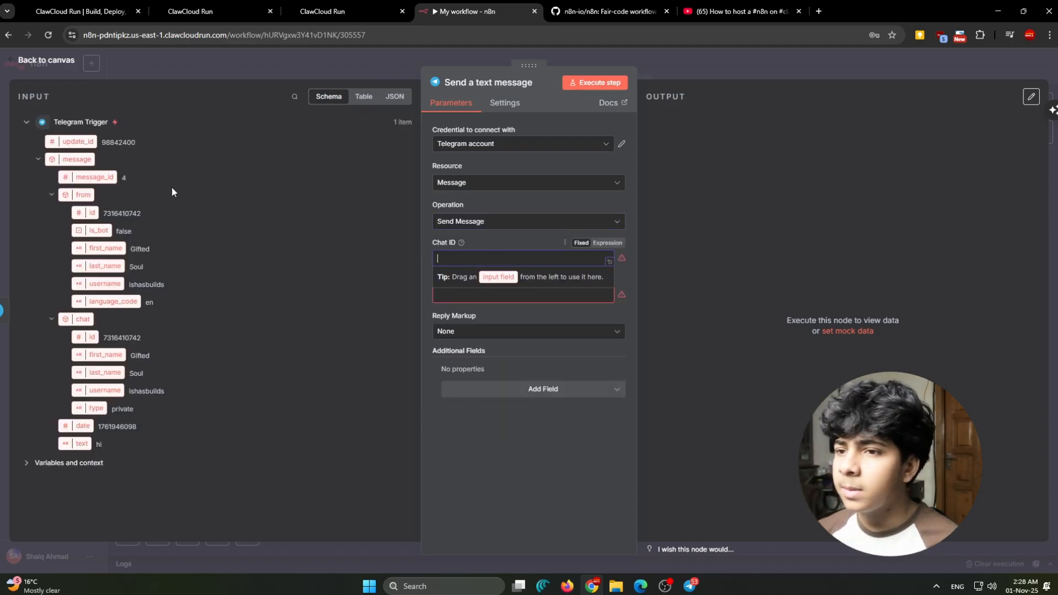
click(501, 237)
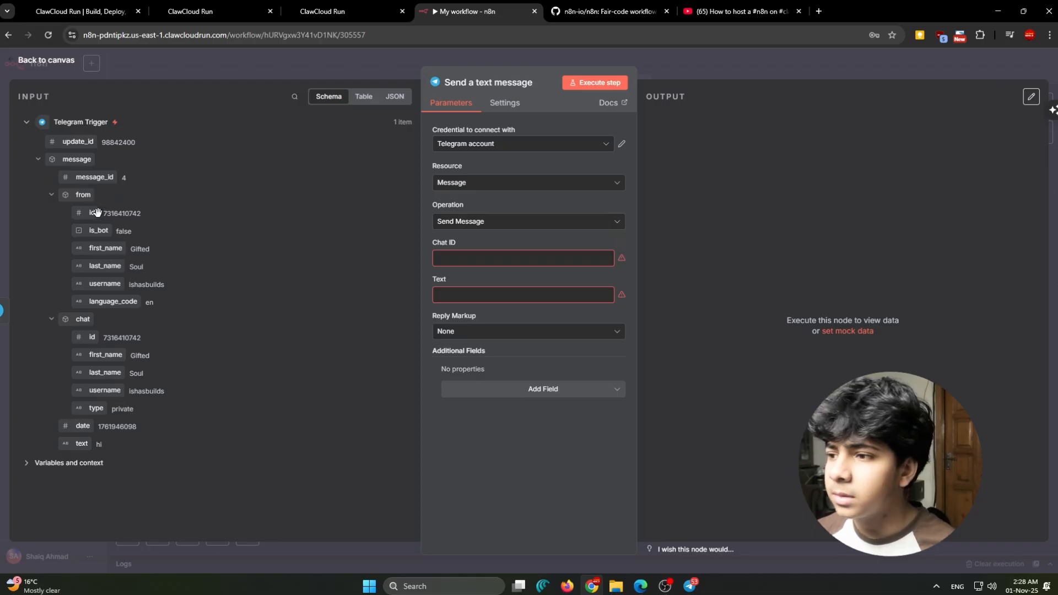
drag(153, 221, 474, 242)
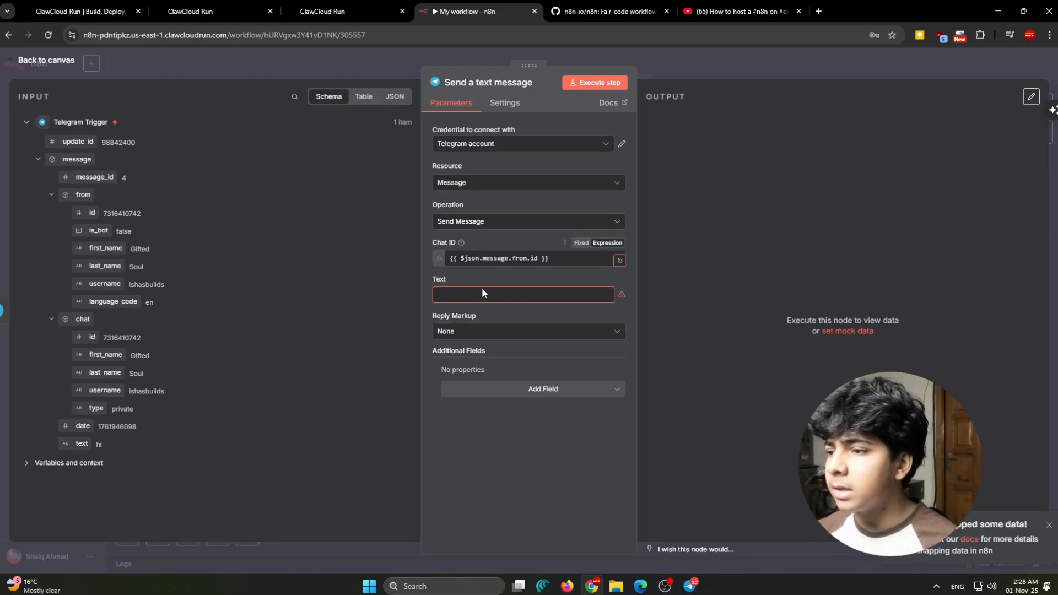
click(475, 242)
- Set the reply text to "Hi Great to see ya!" and return to the canvas with the workflow saved
click(485, 305)
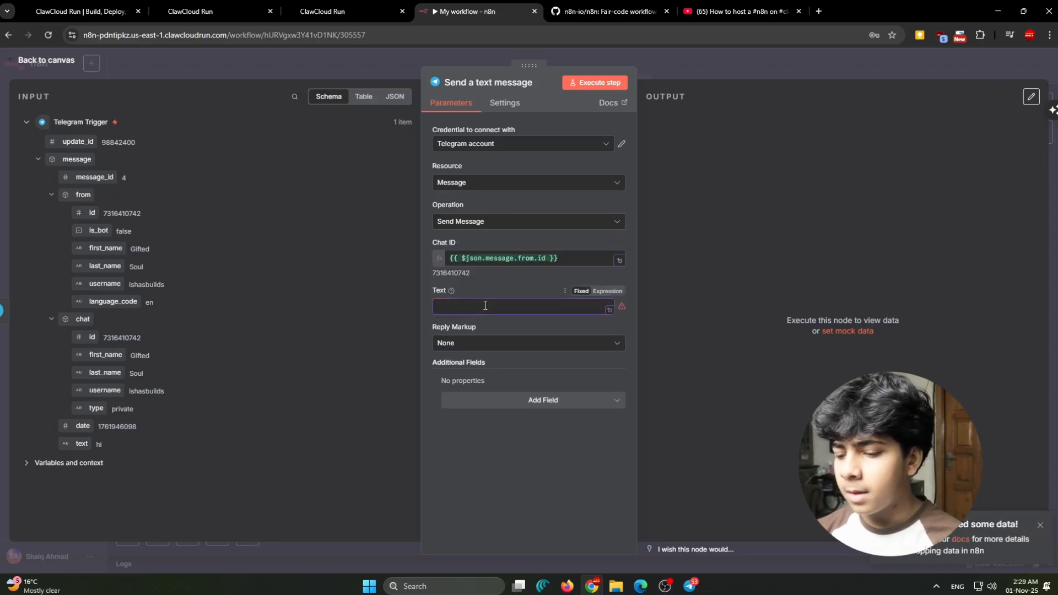
text(Hi G)
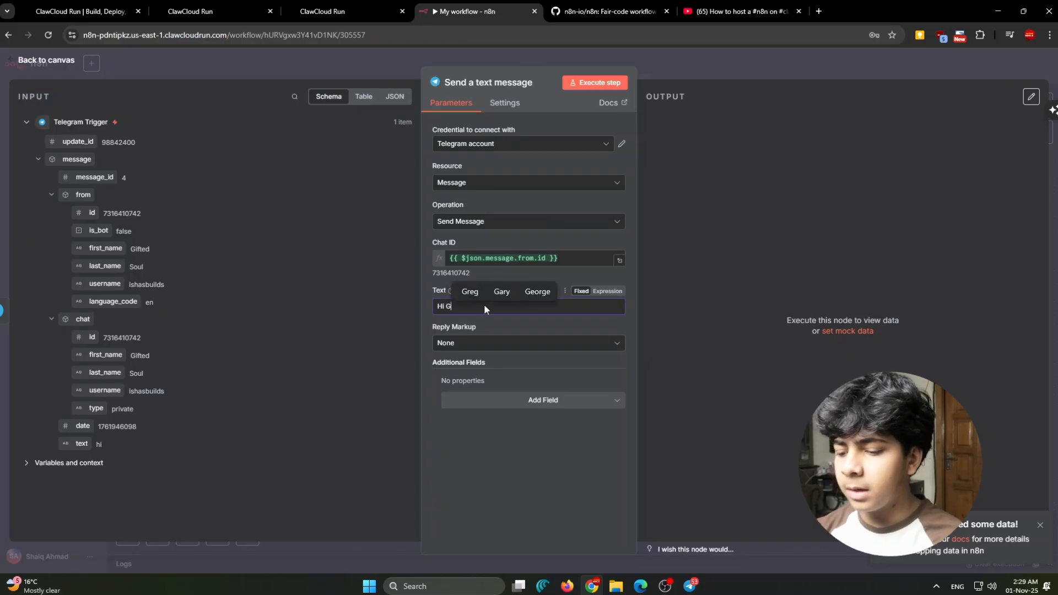
text(reat to see)
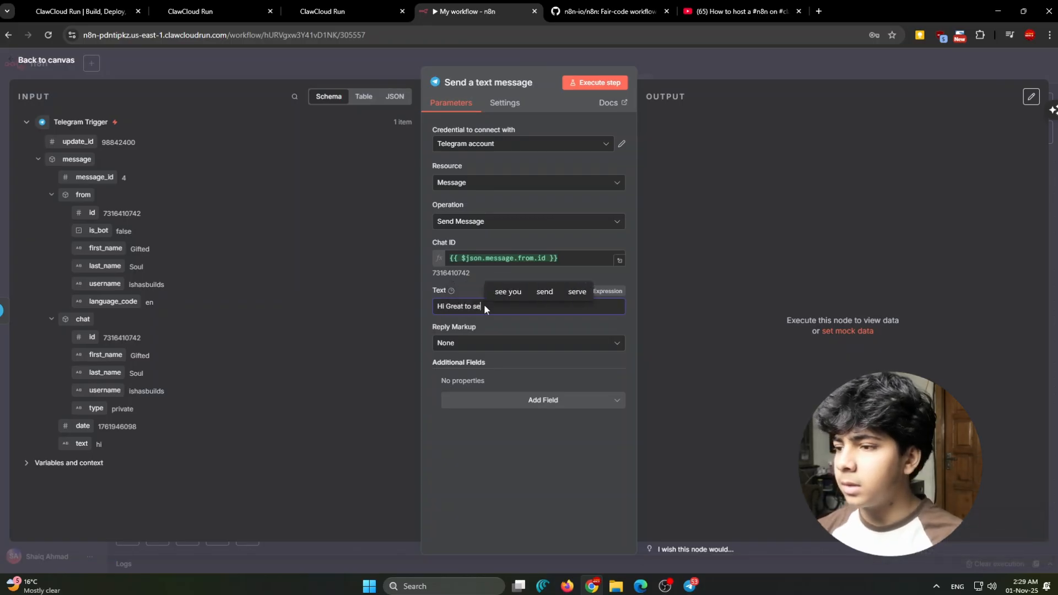
text( ya)
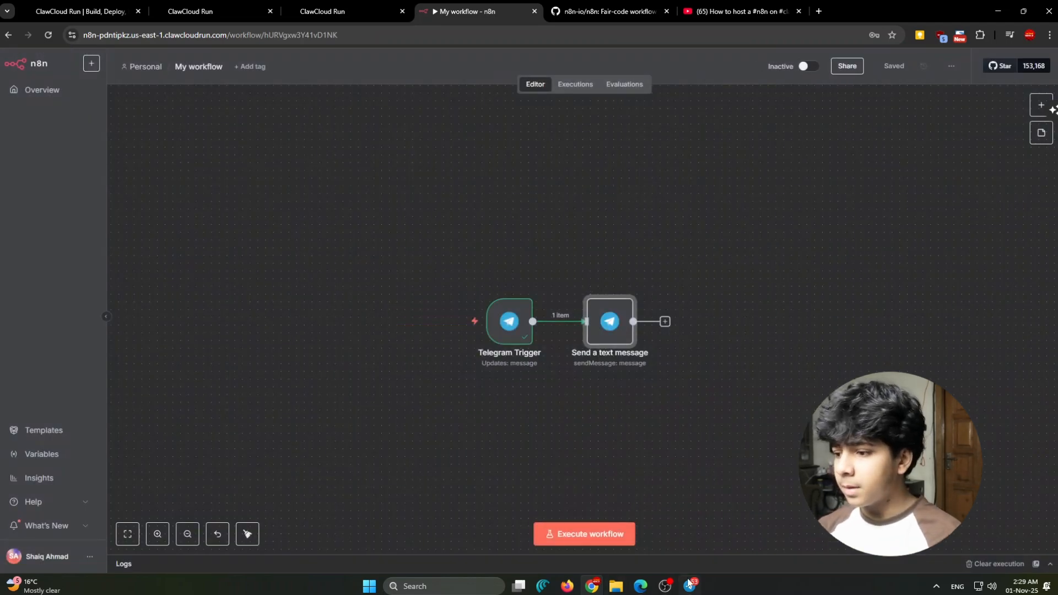
- Execute the workflow, send "hi how are you" to the bot in Telegram, and close Telegram after checking the reply
click(587, 534)
click(690, 585)
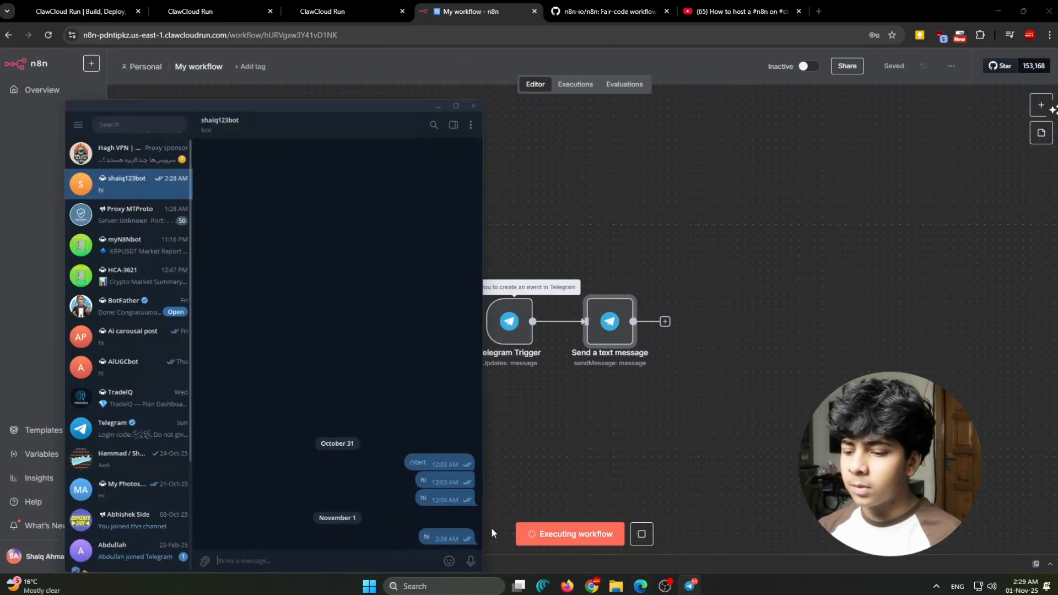
text(hi h)
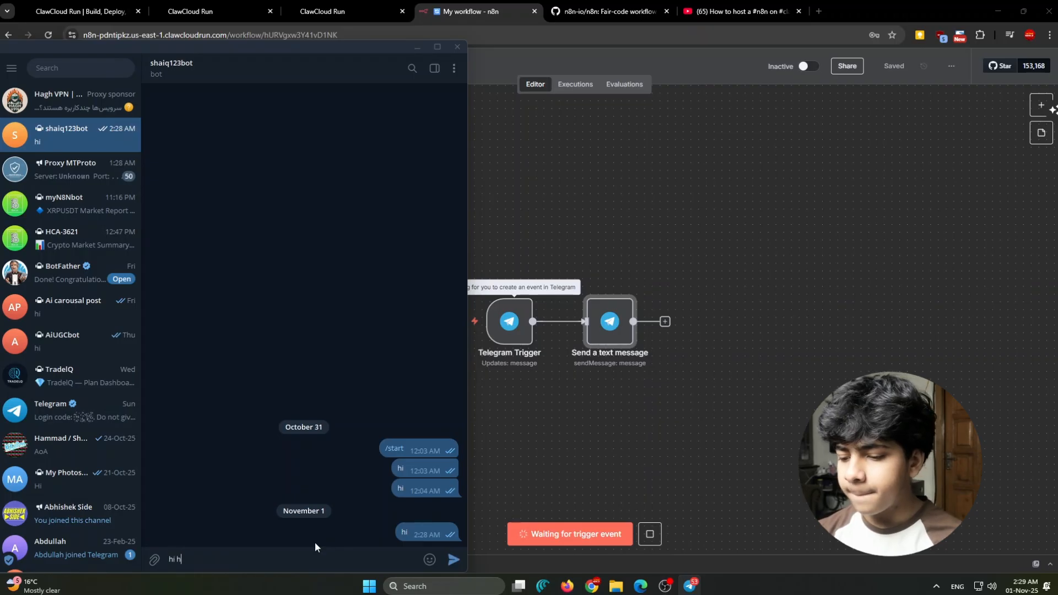
text(ow are you)
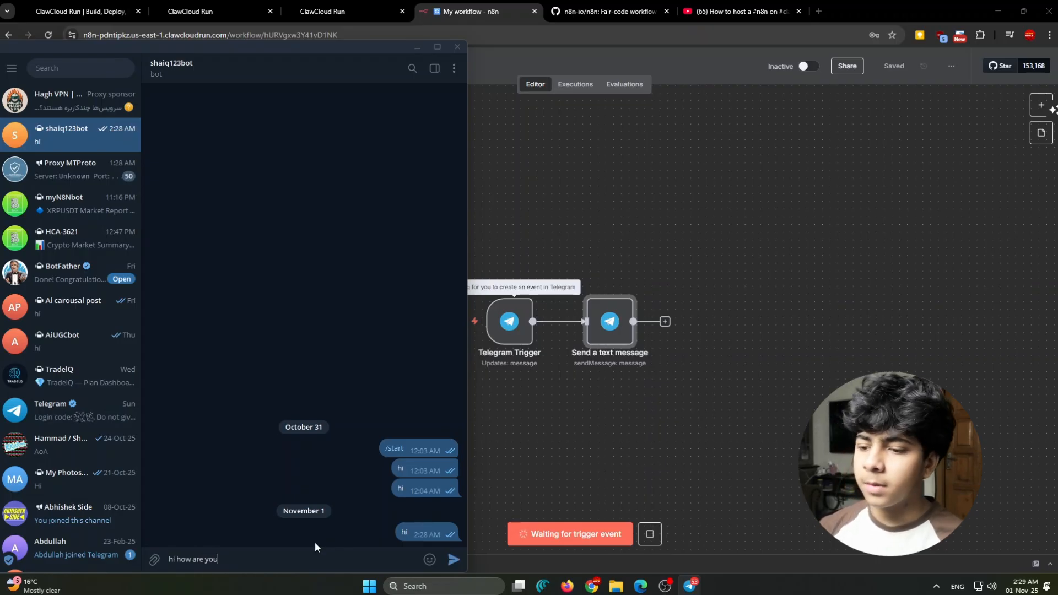
key(Return)
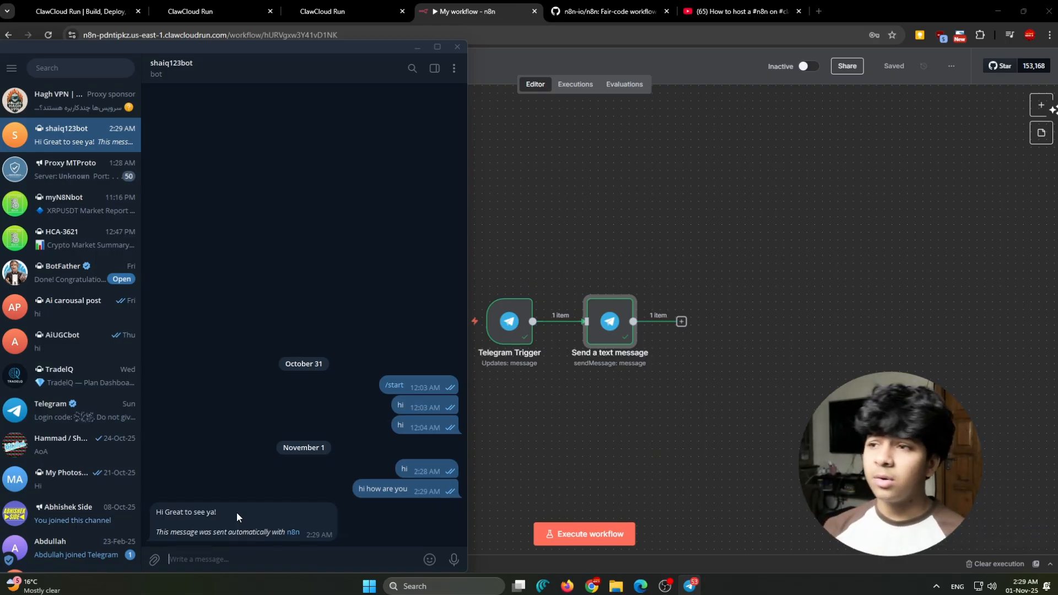
click(455, 49)
- Leave the workflow editor and open the Personal project's workflow list
drag(396, 187, 716, 422)
click(714, 422)
click(142, 66)
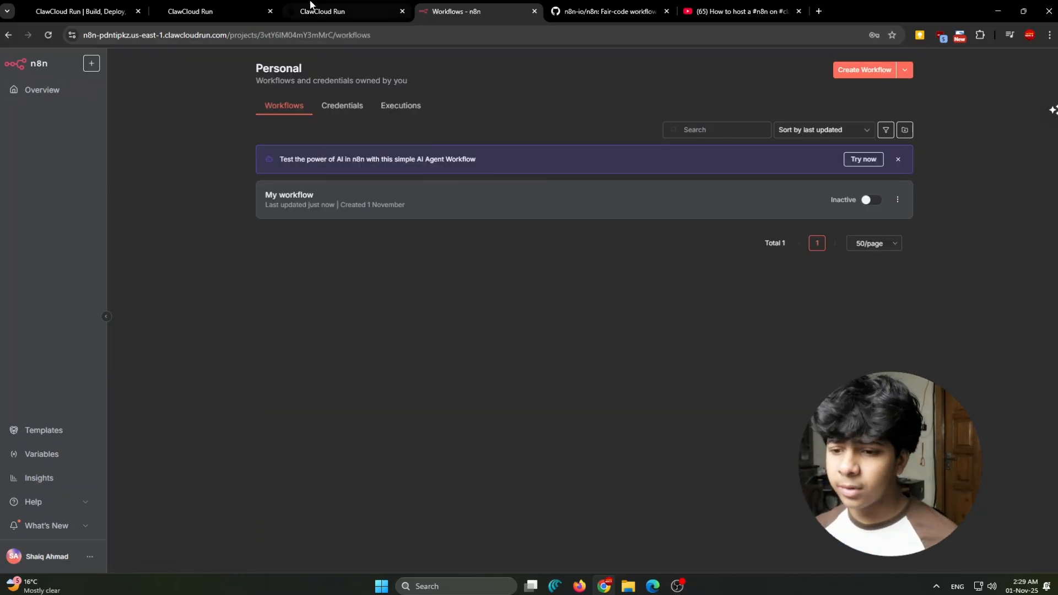
- Switch to the ClawCloud Run App Launchpad and review the n8n app's overview details
click(325, 11)
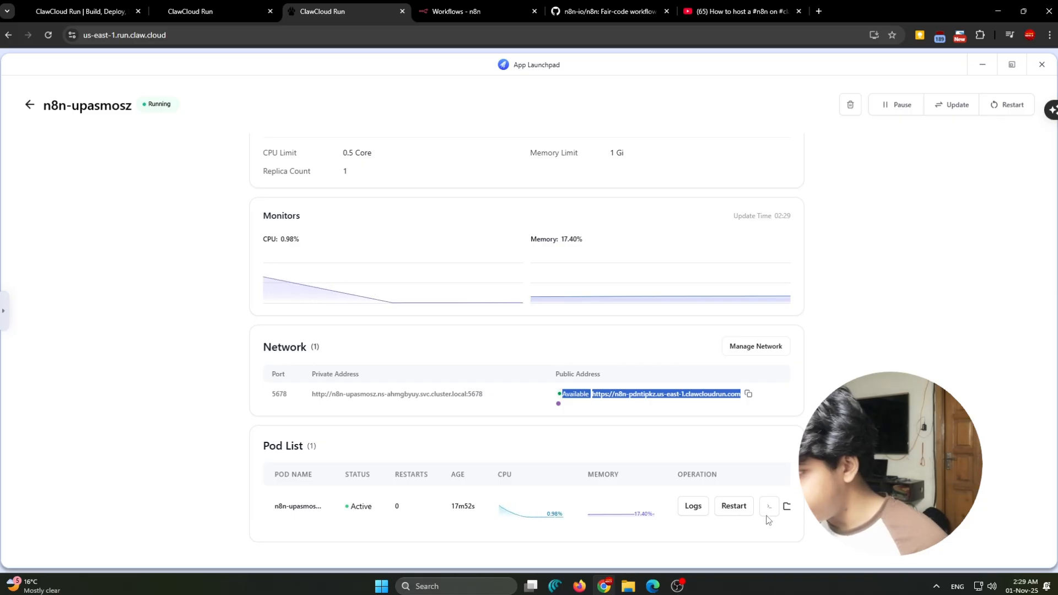
scroll(741, 485, up, 3)
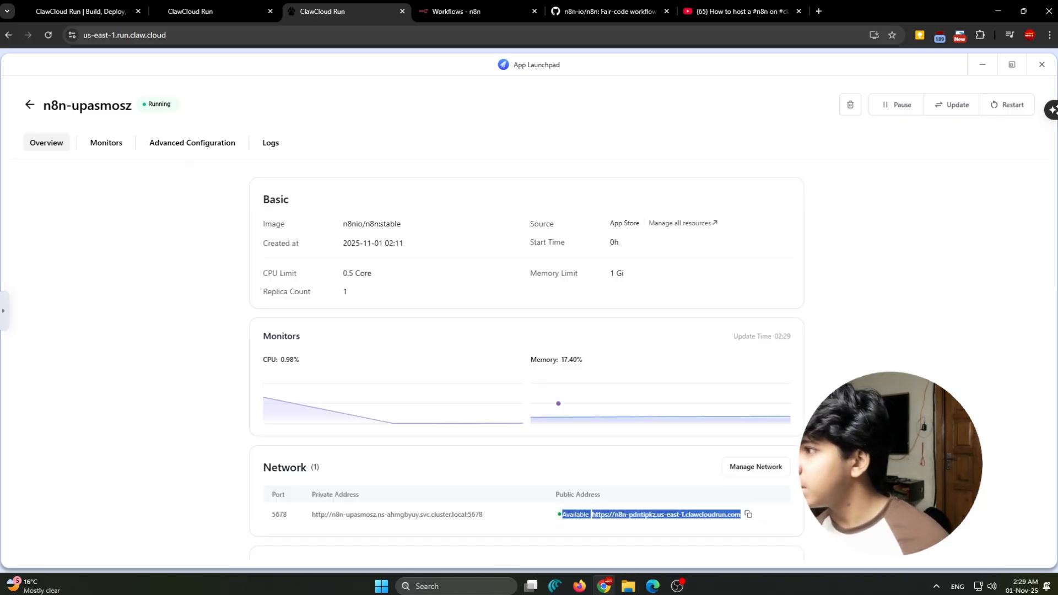
click(816, 474)
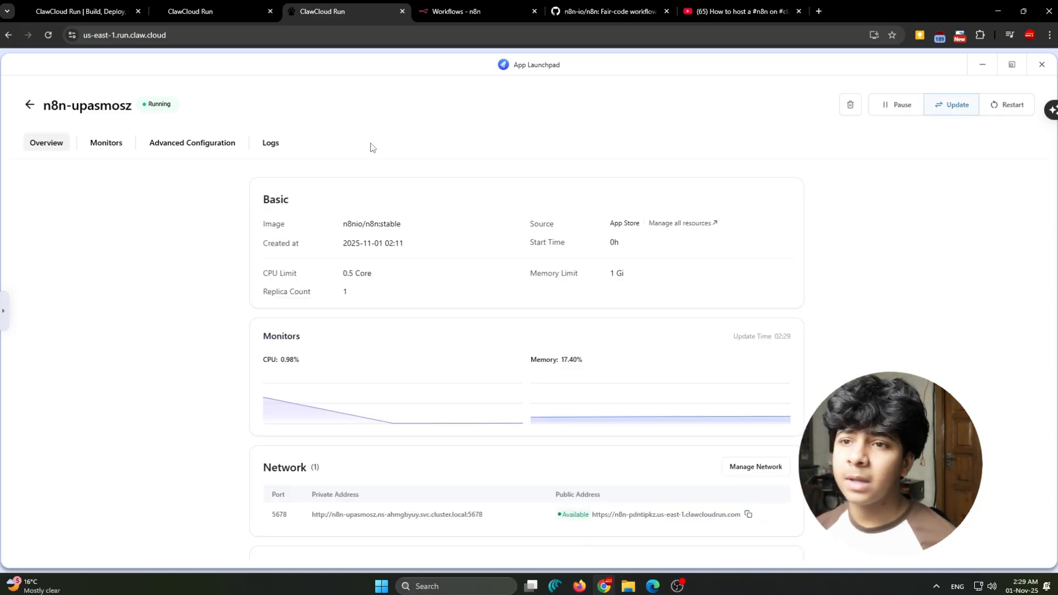
- Open the n8n app's update settings from the applications list and review its image, usage, network and environment variables
click(28, 105)
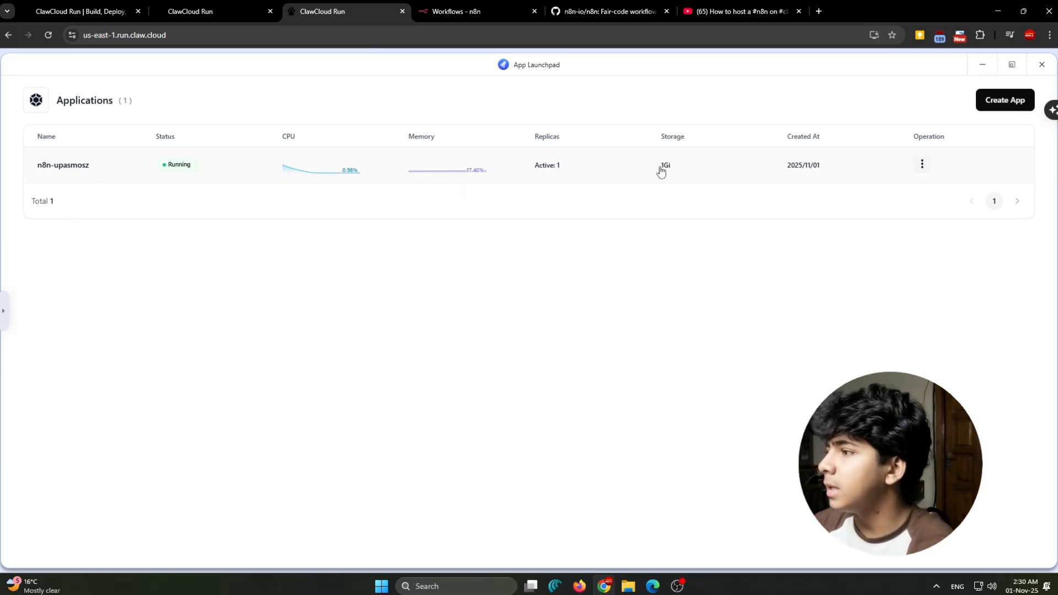
click(923, 165)
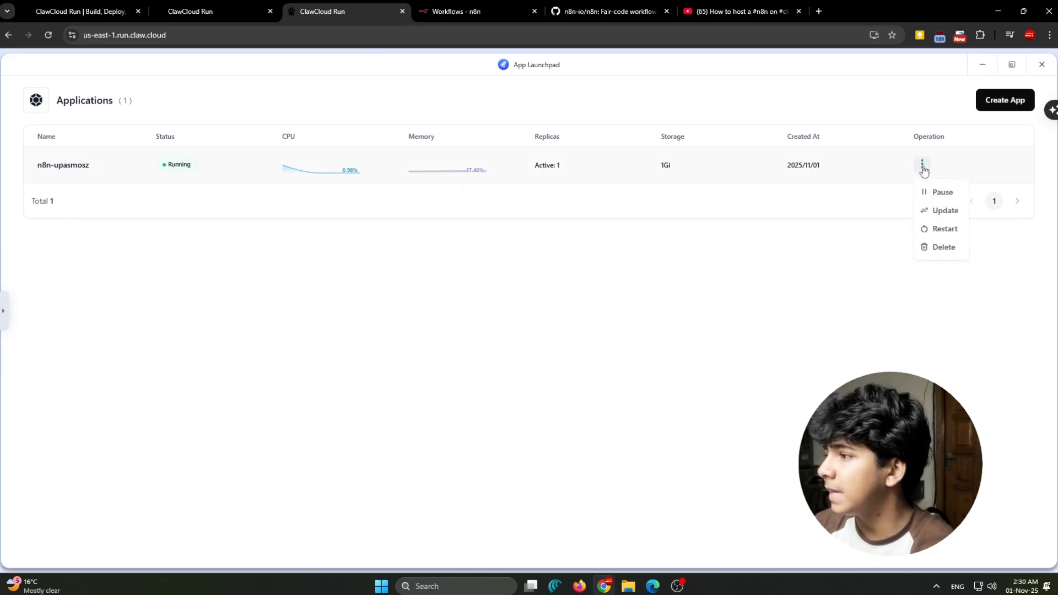
click(948, 214)
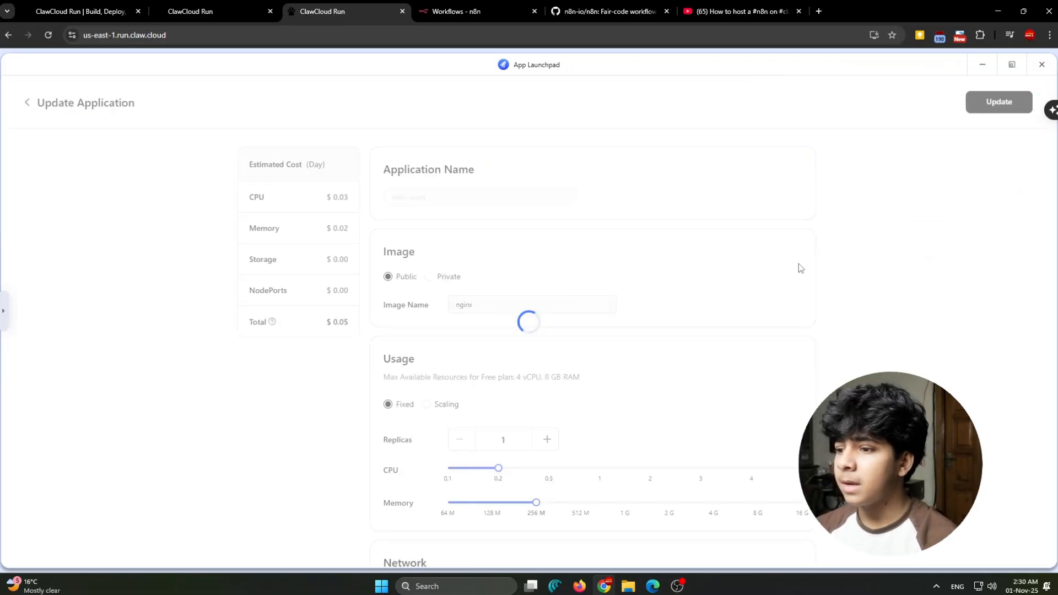
scroll(666, 328, down, 9)
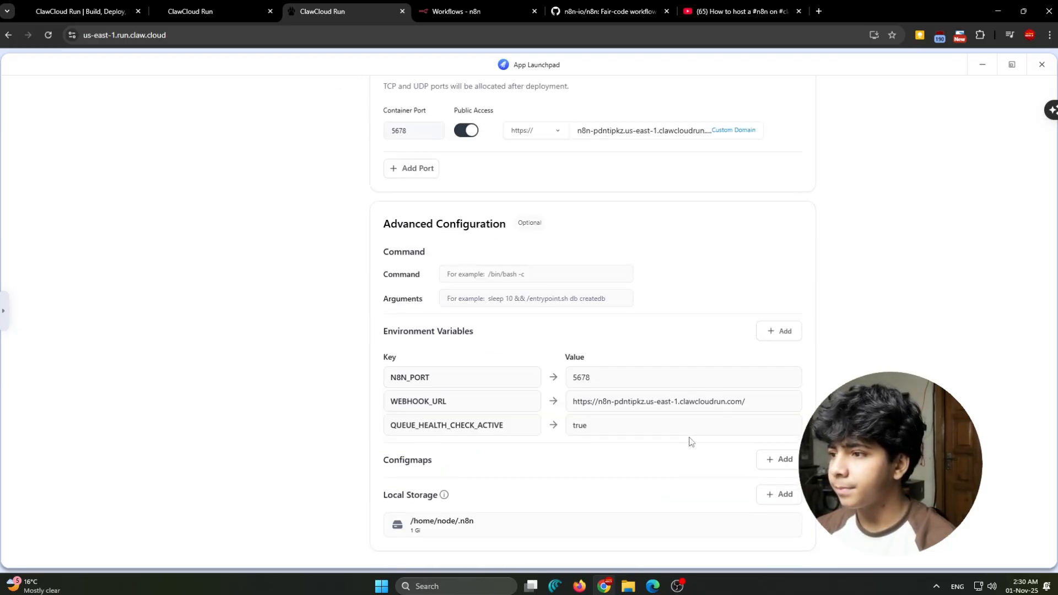
scroll(689, 440, up, 3)
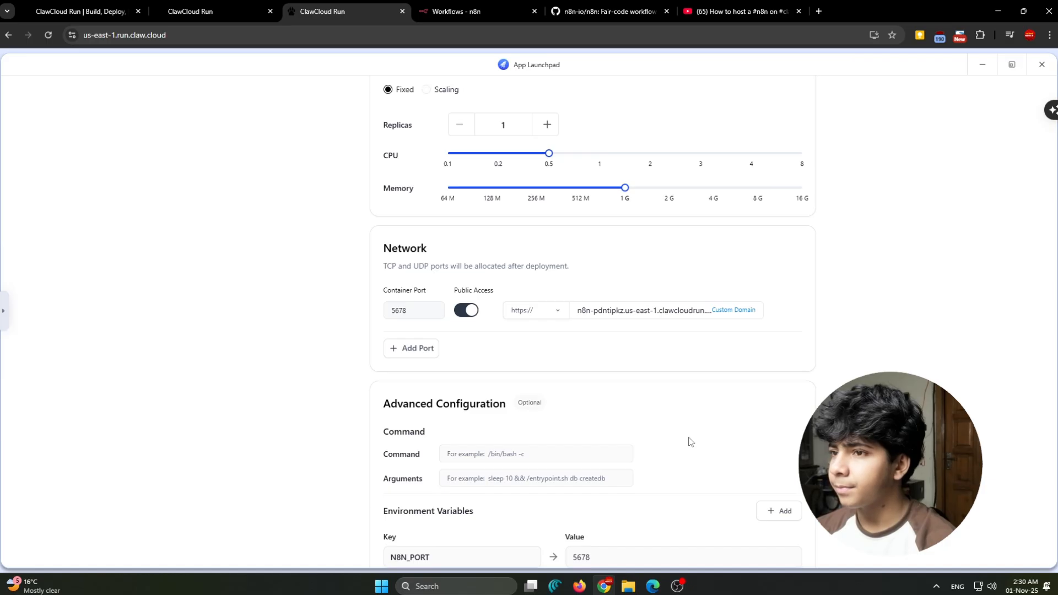
scroll(689, 441, up, 5)
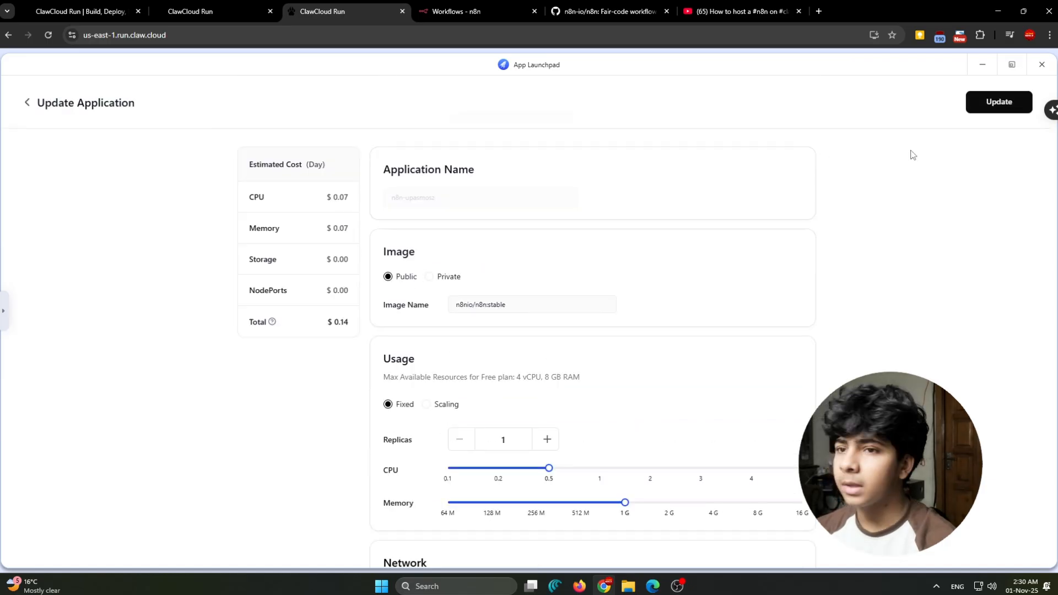
- Request the n8n application update and read the restart confirmation
click(996, 108)
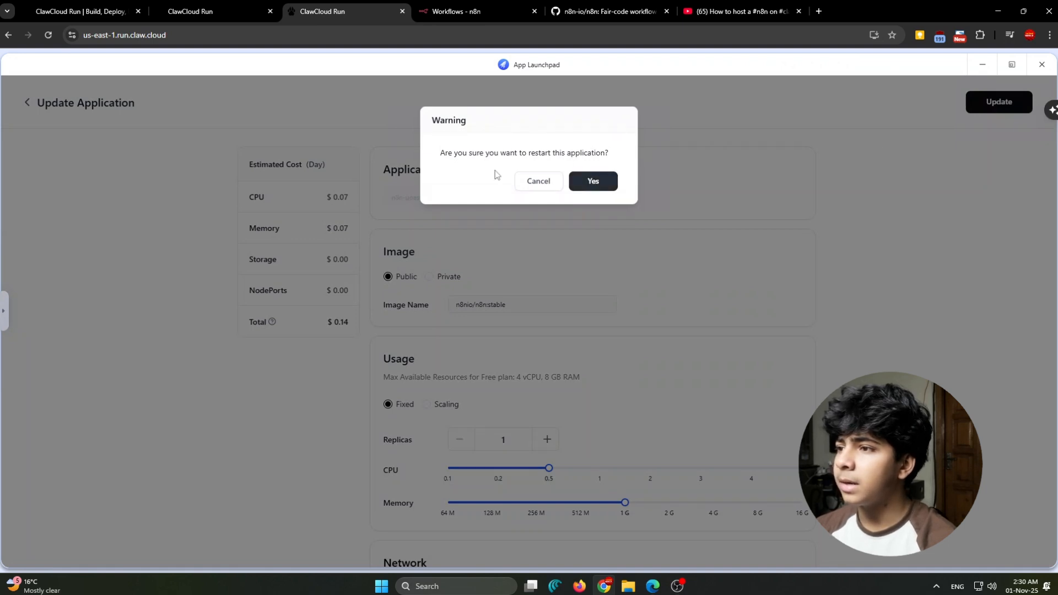
drag(489, 155, 527, 155)
drag(610, 159, 610, 159)
click(610, 159)
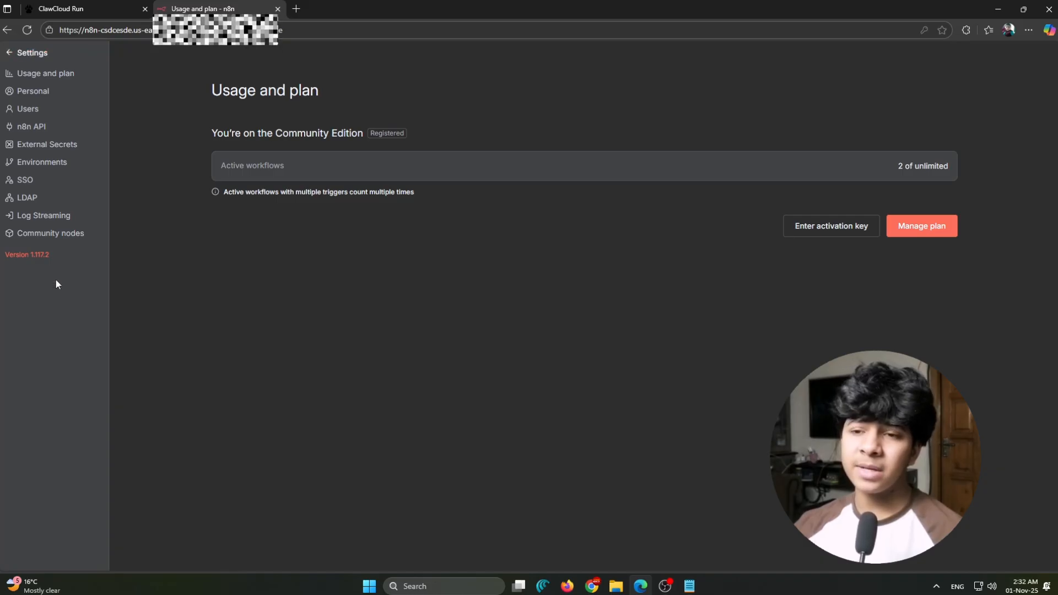
- Examine the version number of the other n8n instance in its settings
drag(50, 256, 4, 257)
click(64, 257)
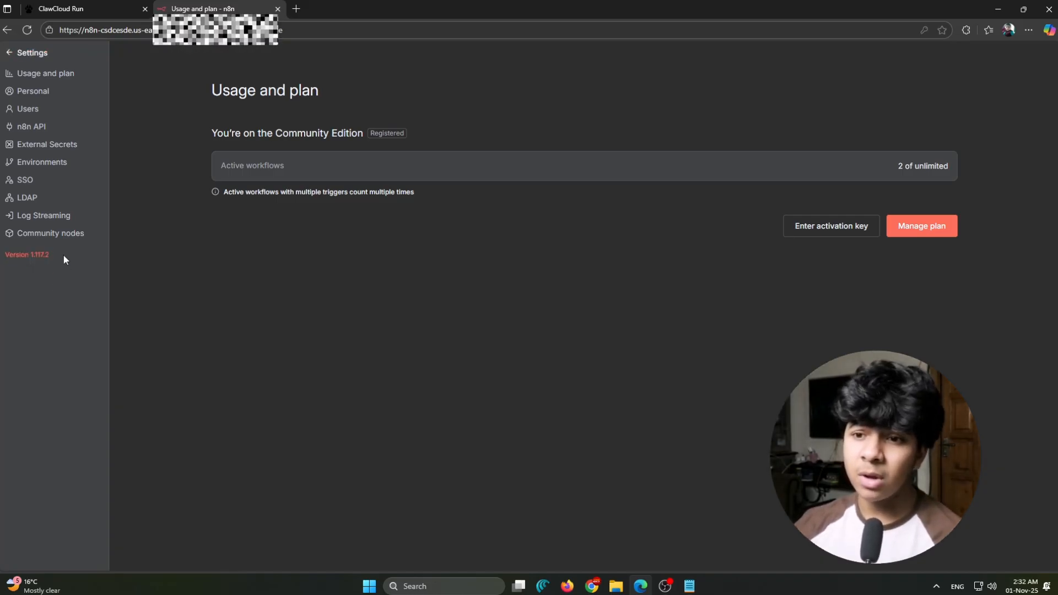